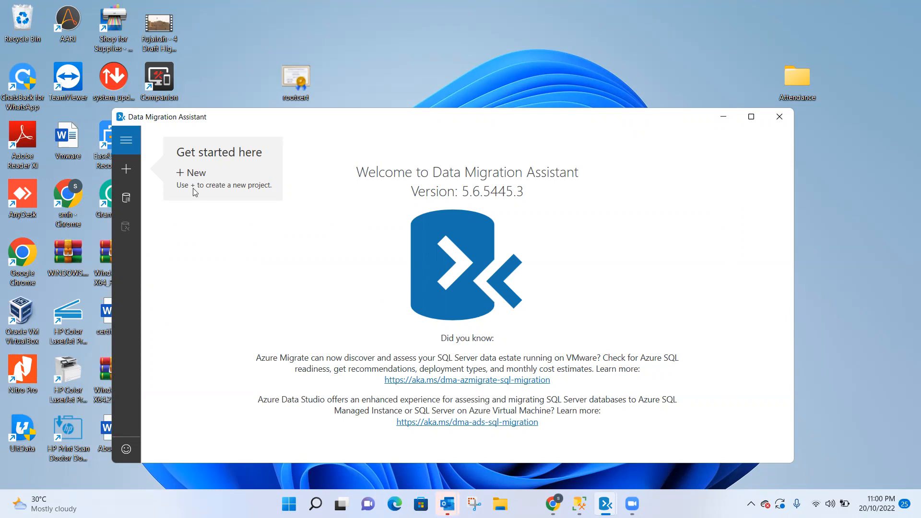
Step: Start a new Data Migration Assistant project, then bring up SSMS showing db1local's tables
left_click(126, 173)
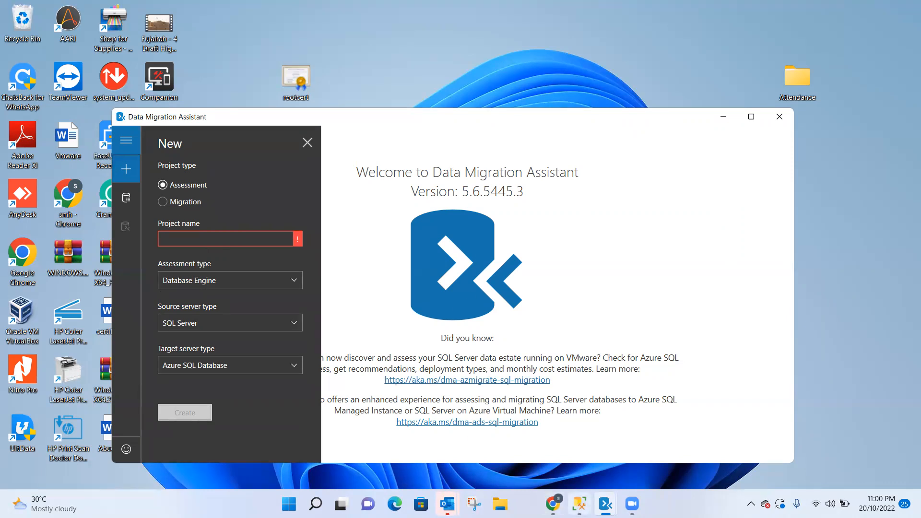
left_click(579, 504)
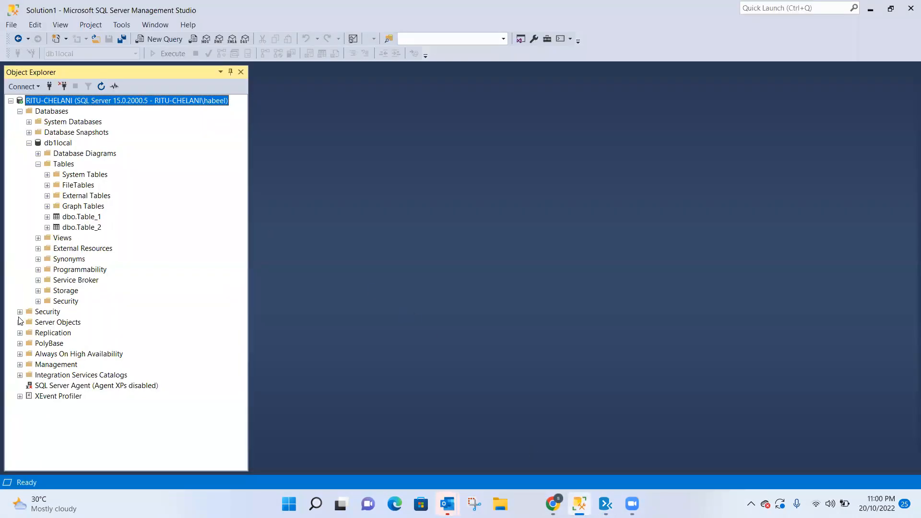
Step: Re-expand Databases to view db1local's Table_1 and Table_2, then switch to the Azure portal
left_click(19, 111)
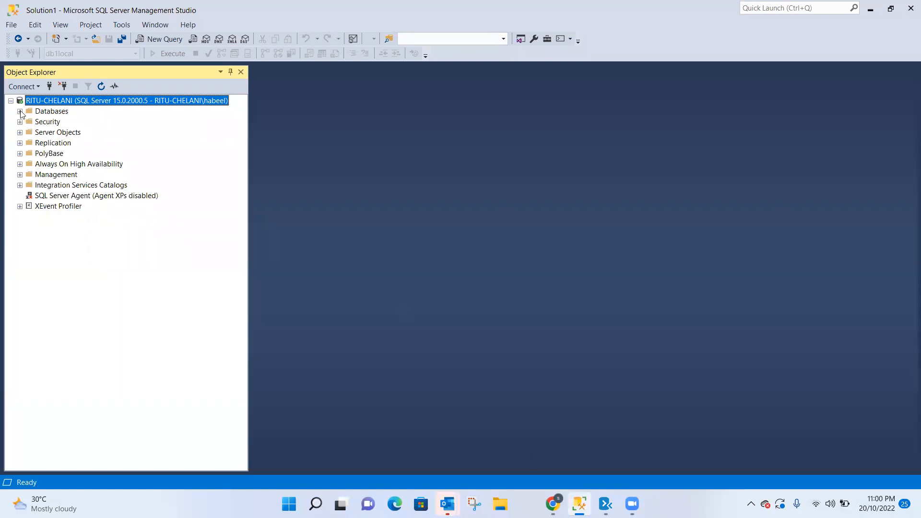
left_click(20, 111)
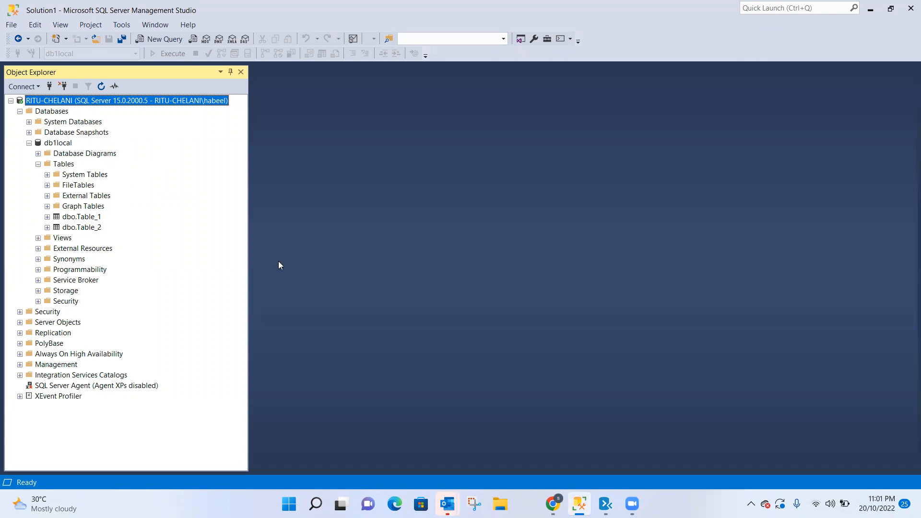
left_click(553, 504)
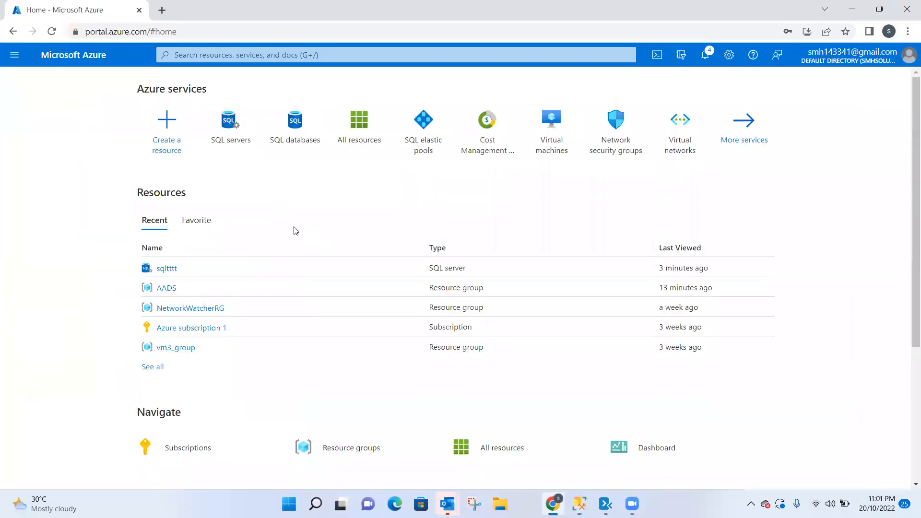
Step: Open SQL server sqltttt, confirm its SQL databases list is empty, and return to Overview
left_click(229, 124)
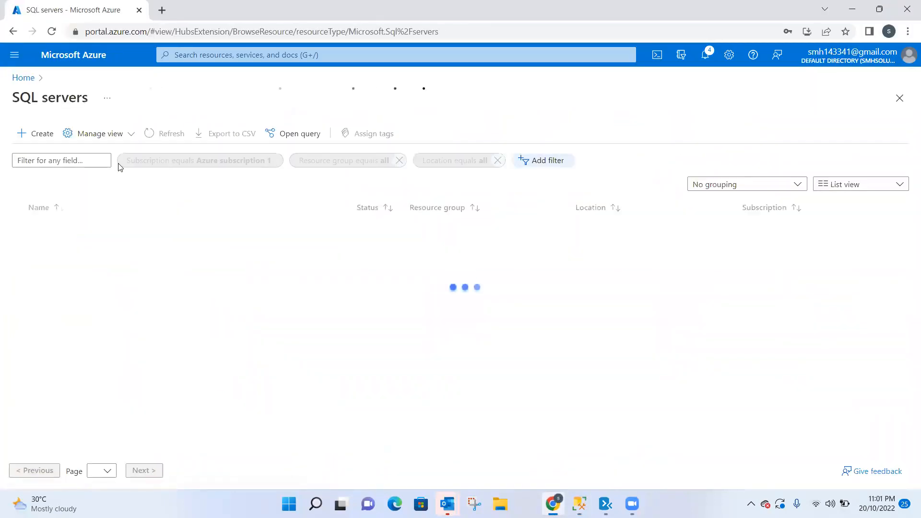
left_click(108, 161)
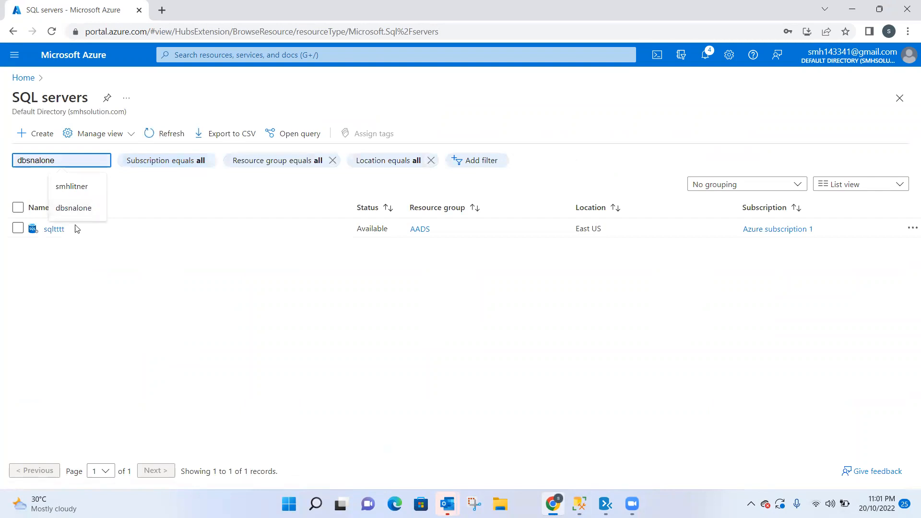
double_click(53, 229)
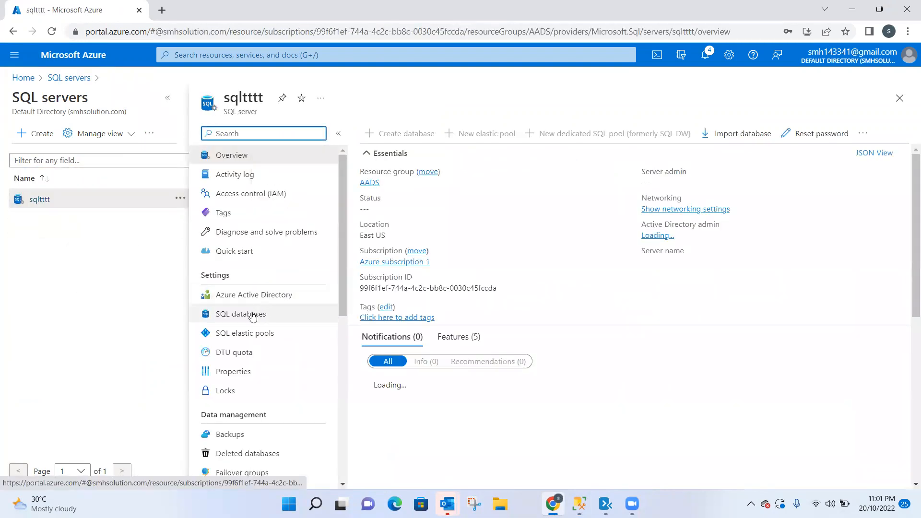
left_click(253, 317)
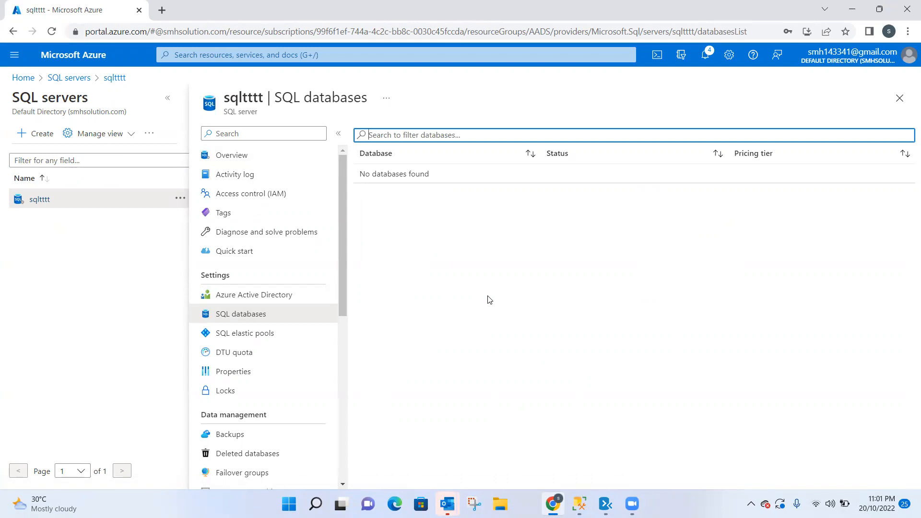
left_click(289, 319)
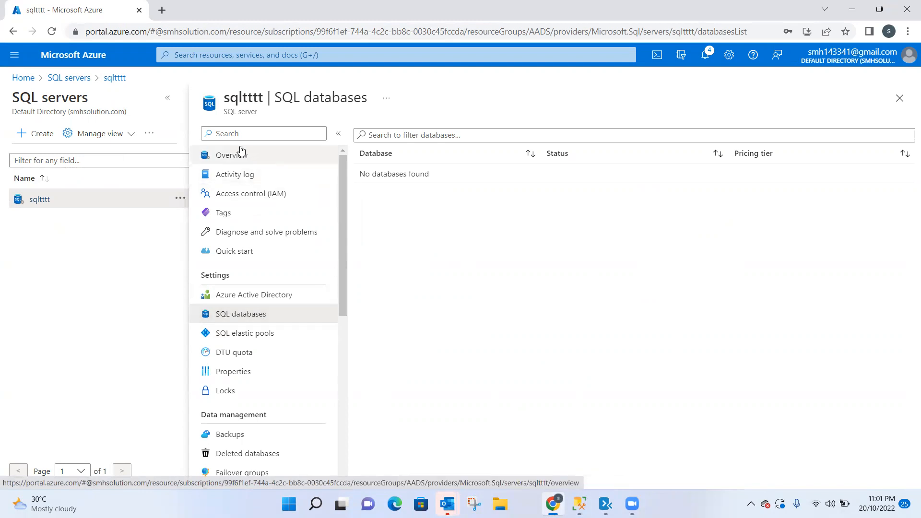
left_click(241, 151)
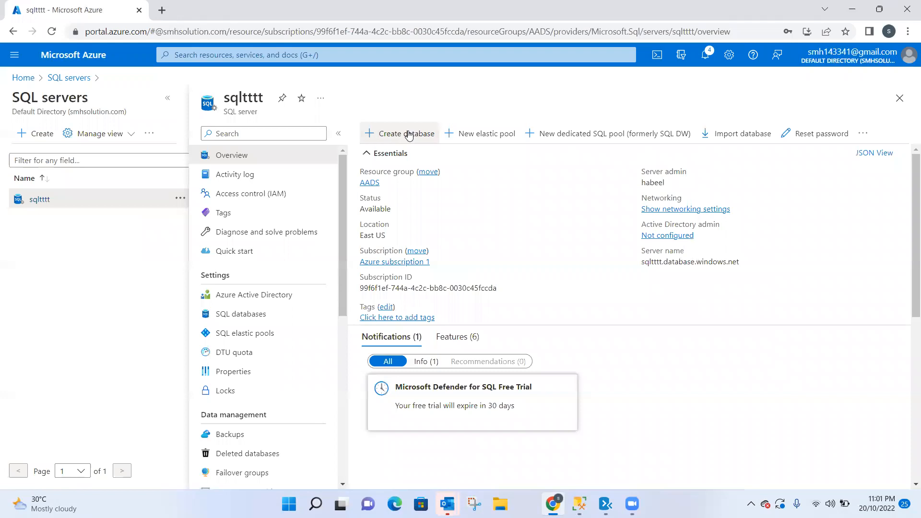
Step: Start creating a database on sqltttt named sqldb1
left_click(409, 134)
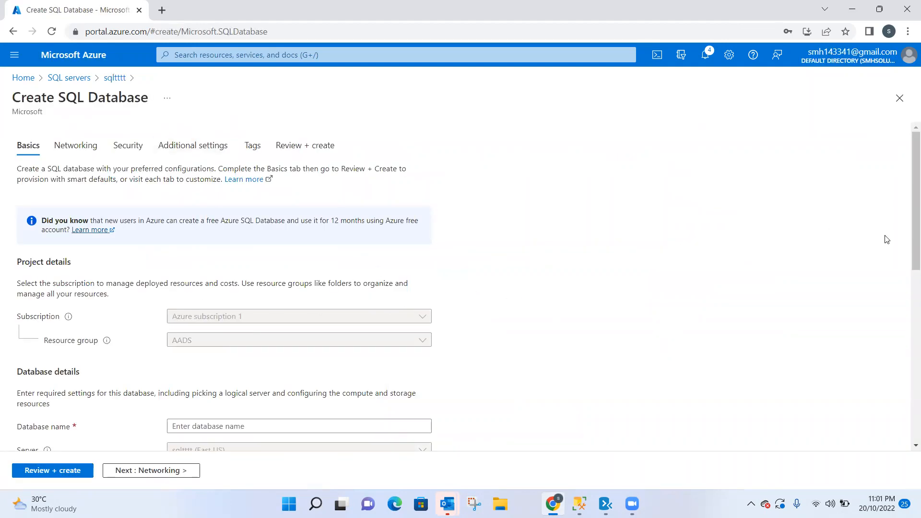
left_click_drag(911, 242, 909, 302)
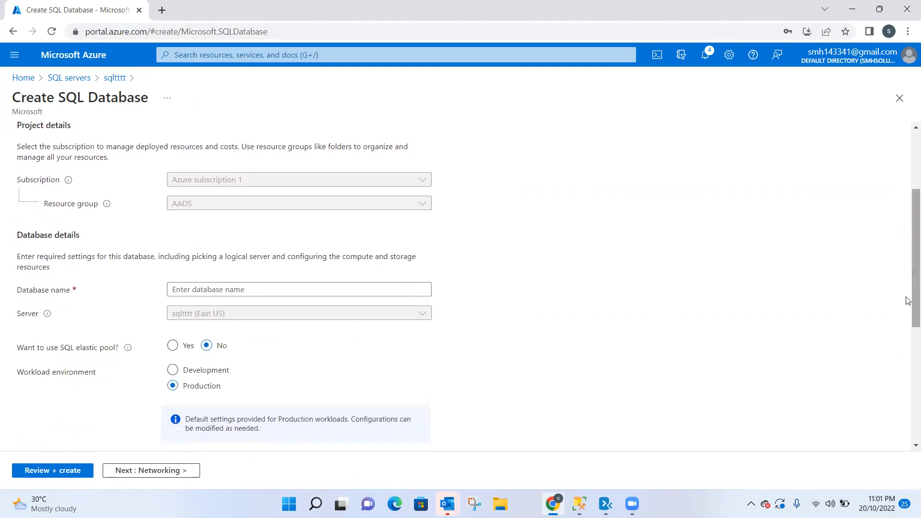
left_click(270, 288)
type("sqldb1")
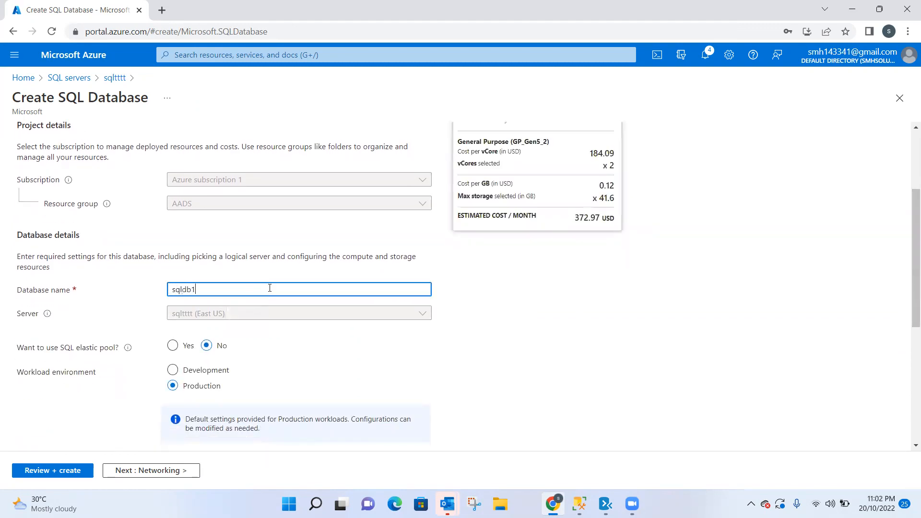
left_click(540, 392)
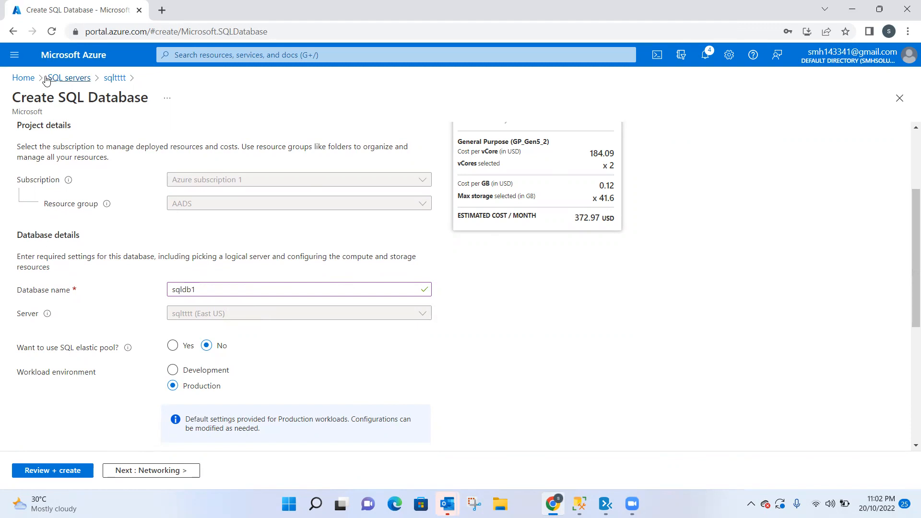
Step: Advance through Networking, Security, Additional settings and Tags to Review + create
left_click_drag(908, 215, 908, 357)
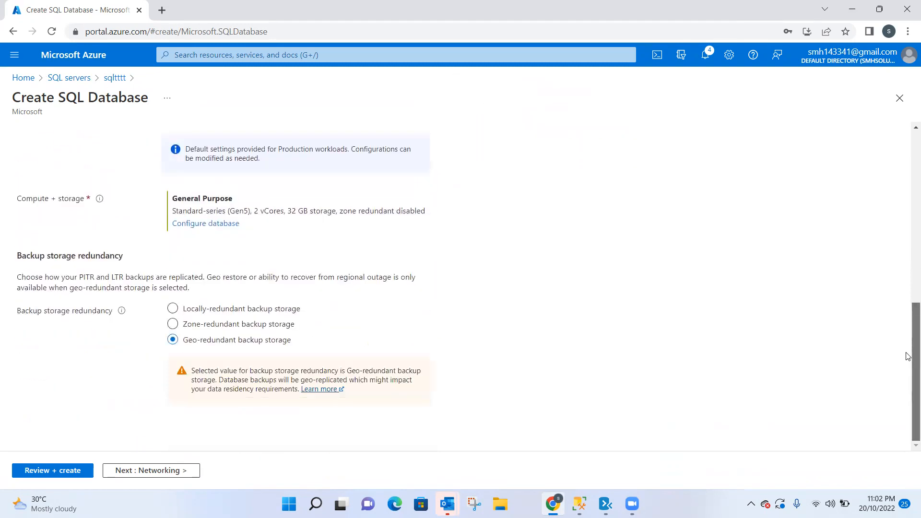
left_click(141, 473)
left_click(141, 474)
left_click(141, 473)
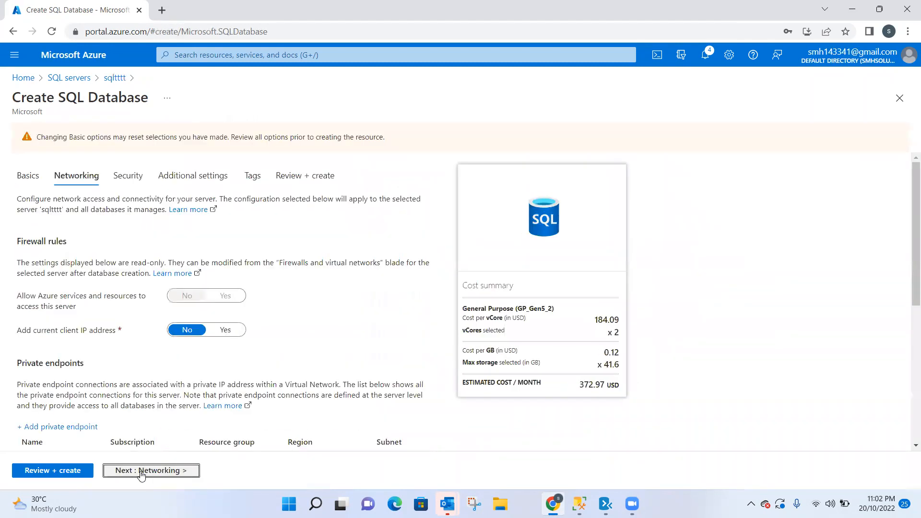
left_click(205, 473)
left_click(206, 474)
left_click(206, 475)
left_click(206, 475)
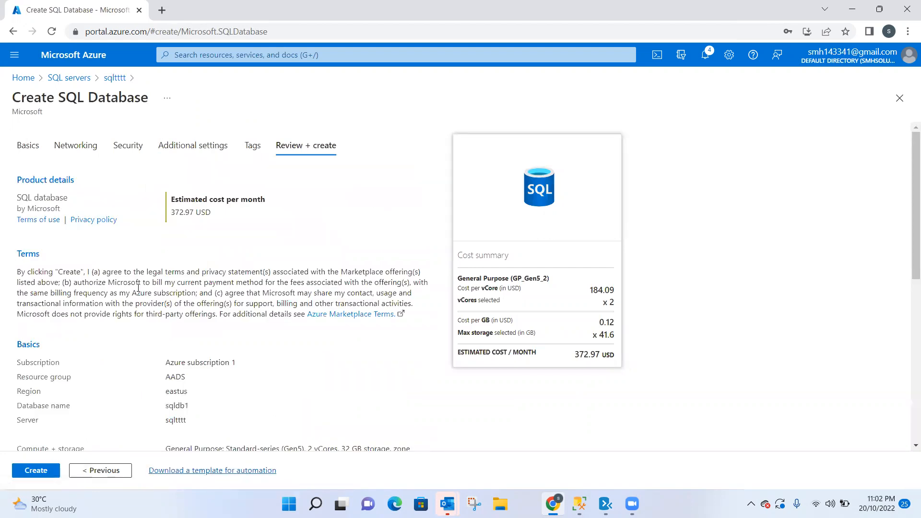
Step: Create sqldb1, then copy server name sqltttt.database.windows.net from sqltttt's overview
left_click(39, 471)
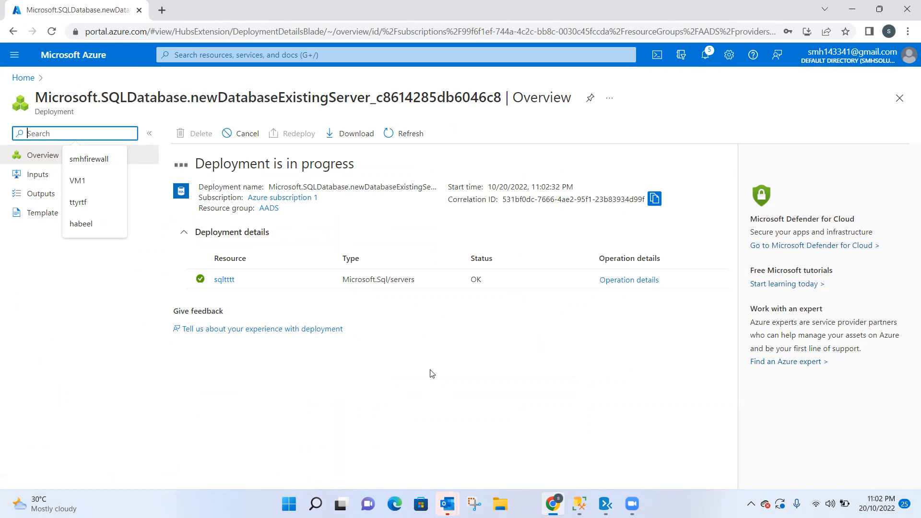
left_click(24, 77)
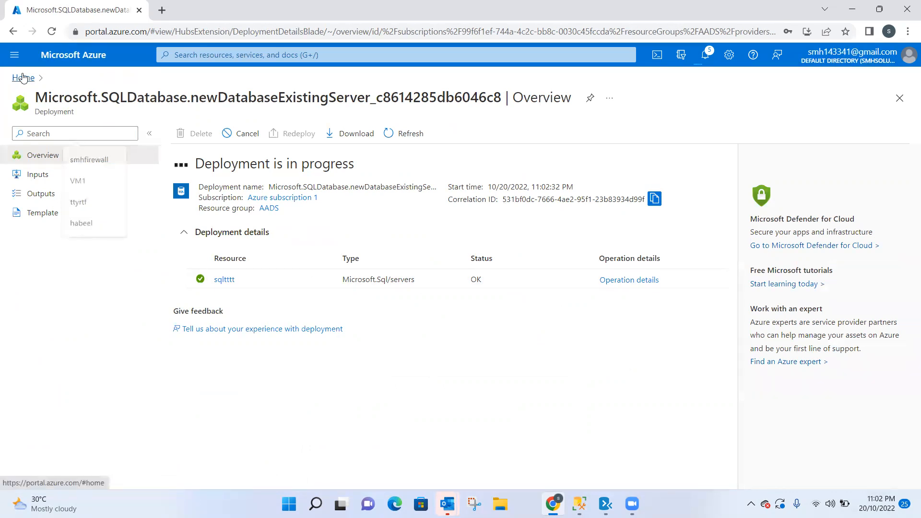
left_click(229, 125)
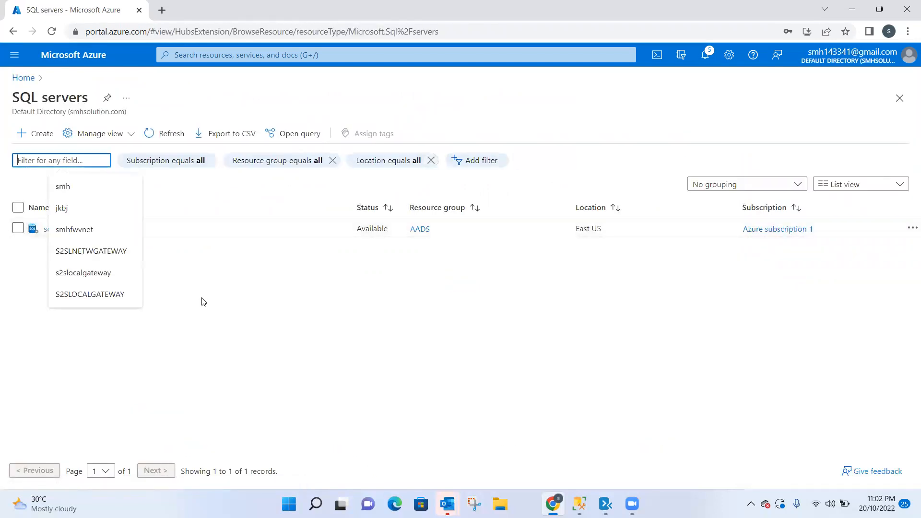
left_click(54, 230)
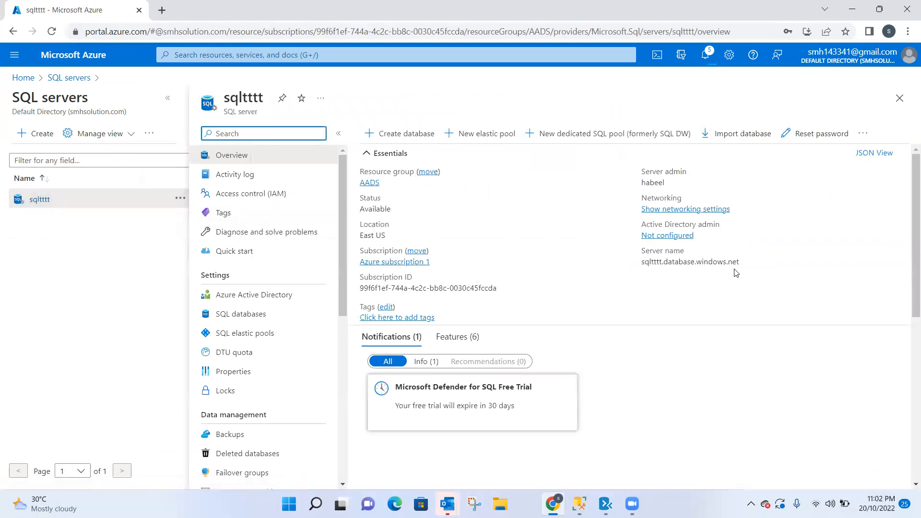
left_click(747, 262)
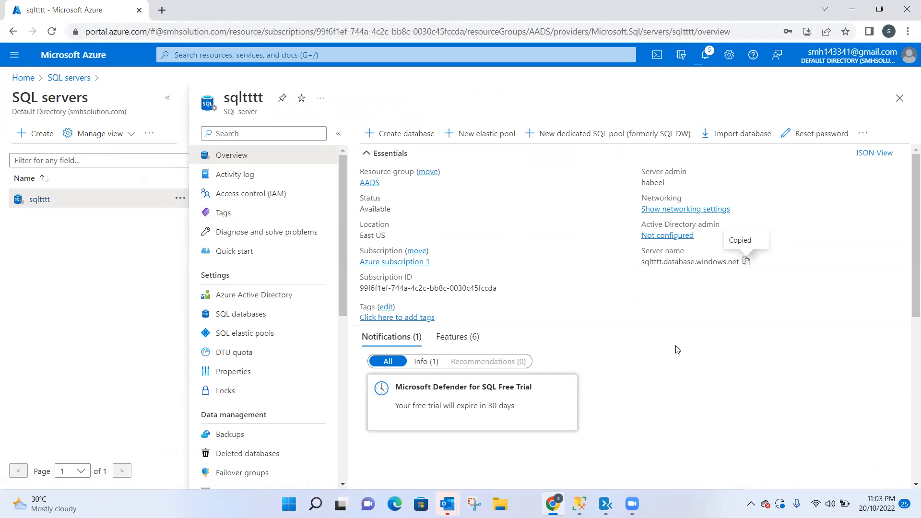
Step: Check notifications and dismiss the deleted-database, older deployment and firewall rules notices
left_click(708, 56)
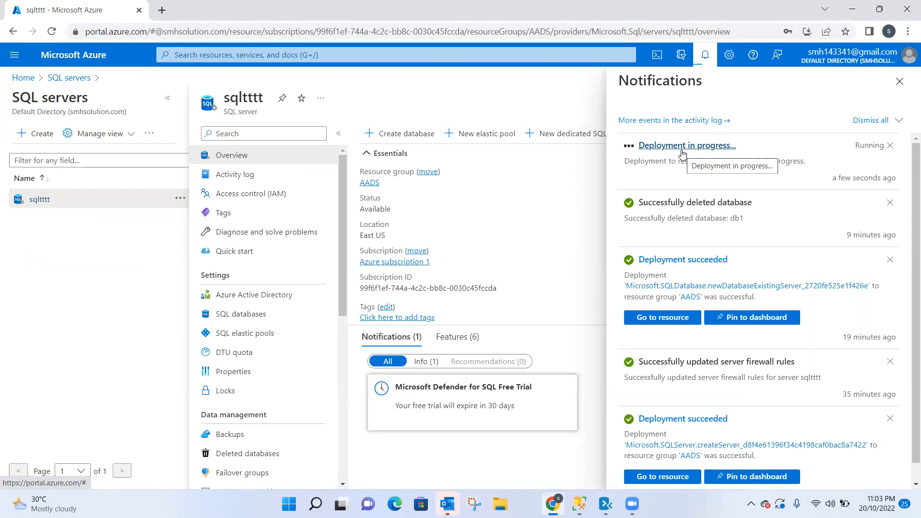
left_click(887, 209)
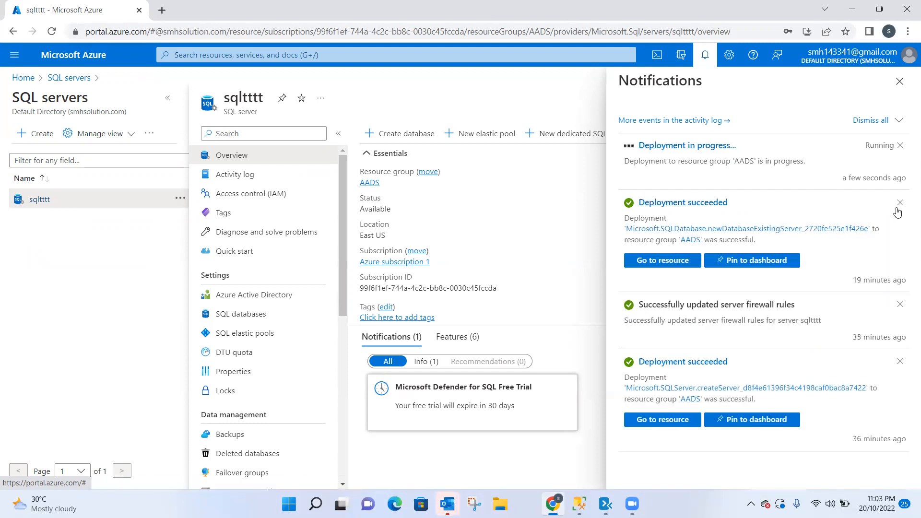
left_click(899, 204)
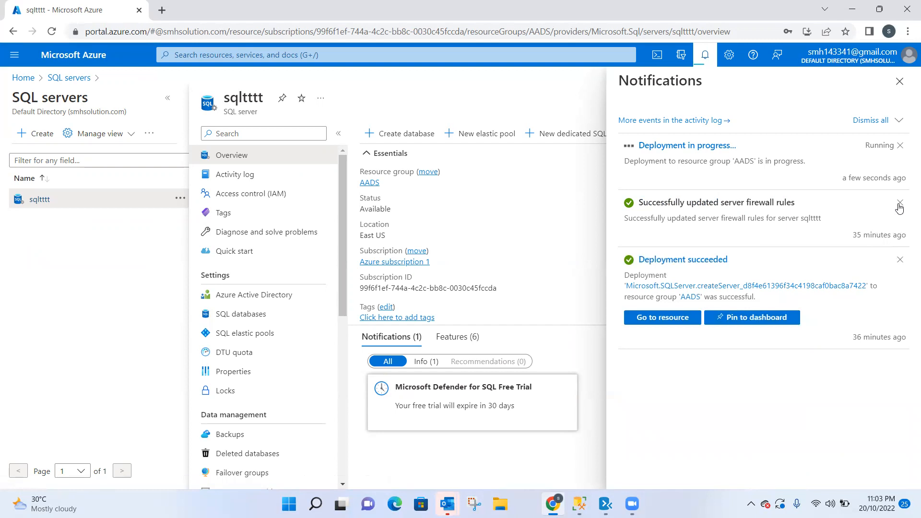
left_click(899, 204)
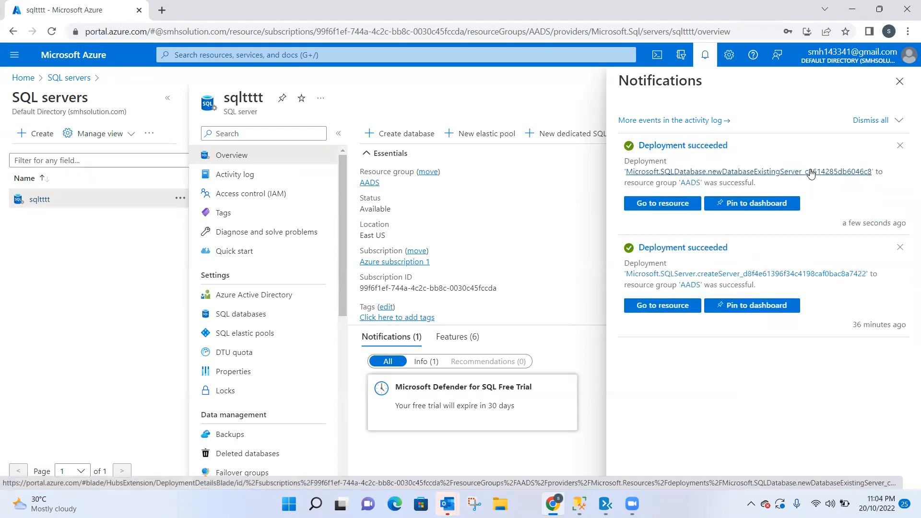
Step: Open the new sqldb1 database and its Query editor
left_click(685, 208)
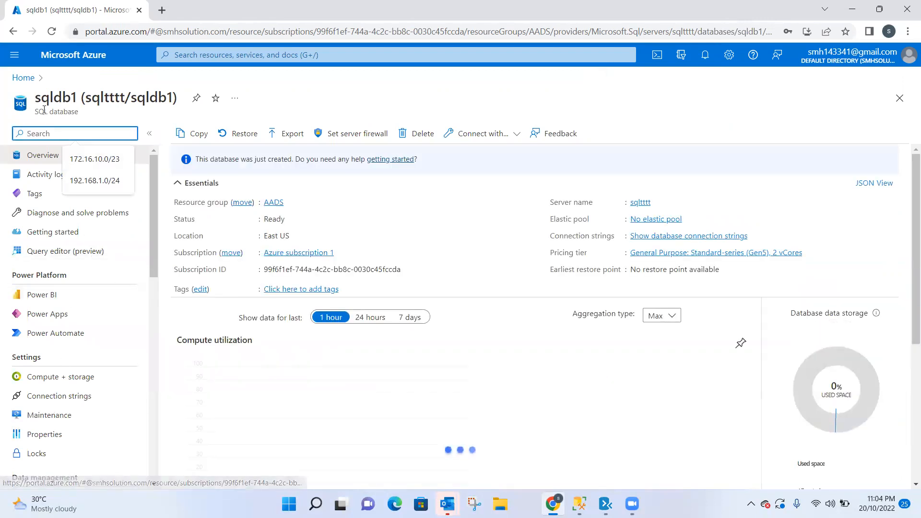
left_click(72, 232)
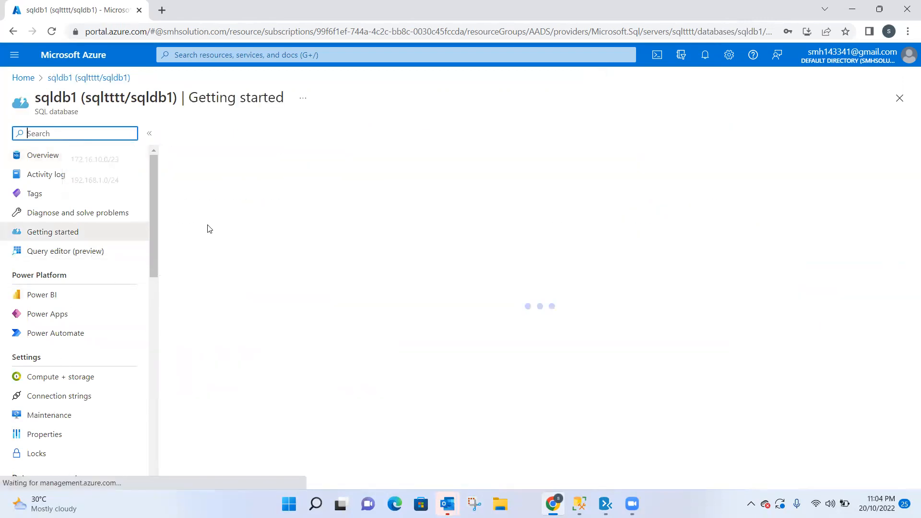
left_click(56, 253)
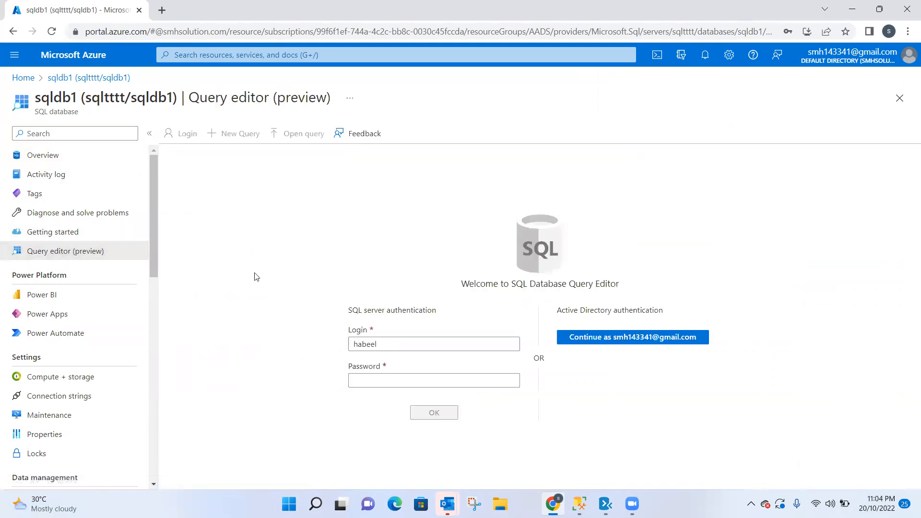
Step: Sign in with the SQL login password, expand sqldb1's Tables, then return to SSMS
left_click(374, 374)
type("********")
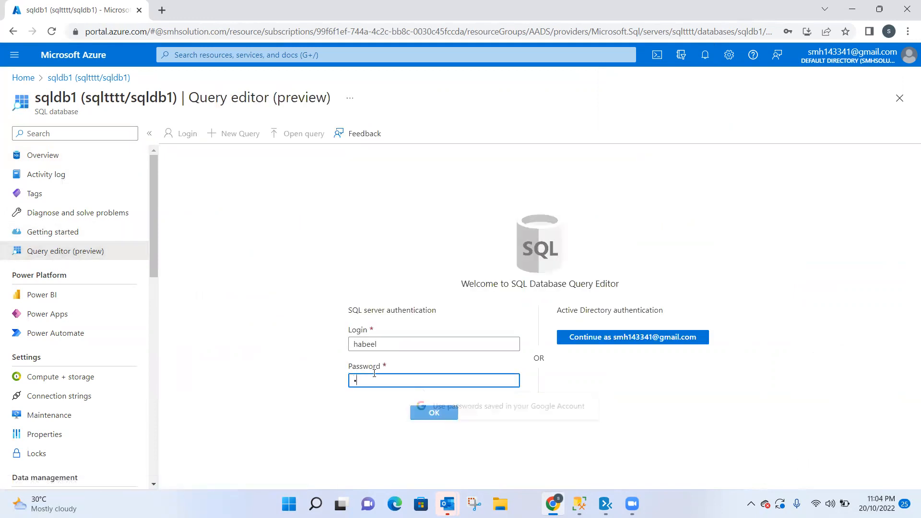
type("******")
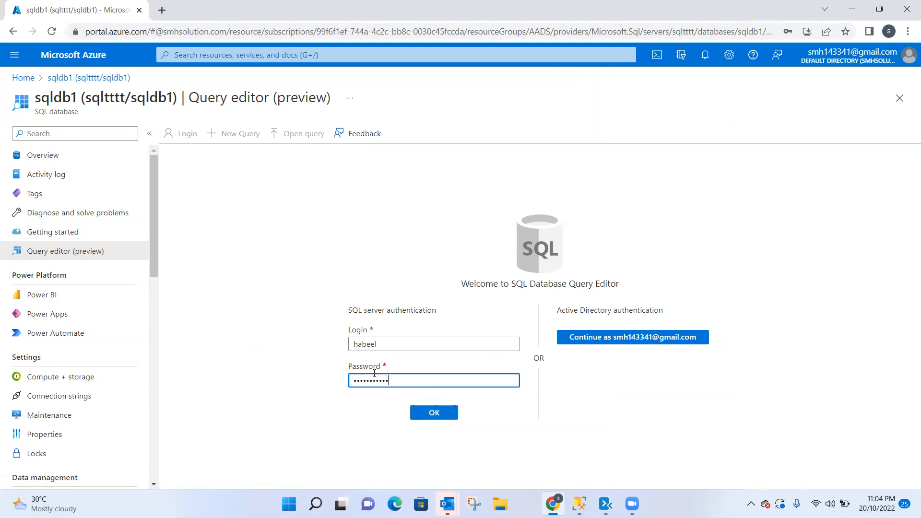
left_click(425, 413)
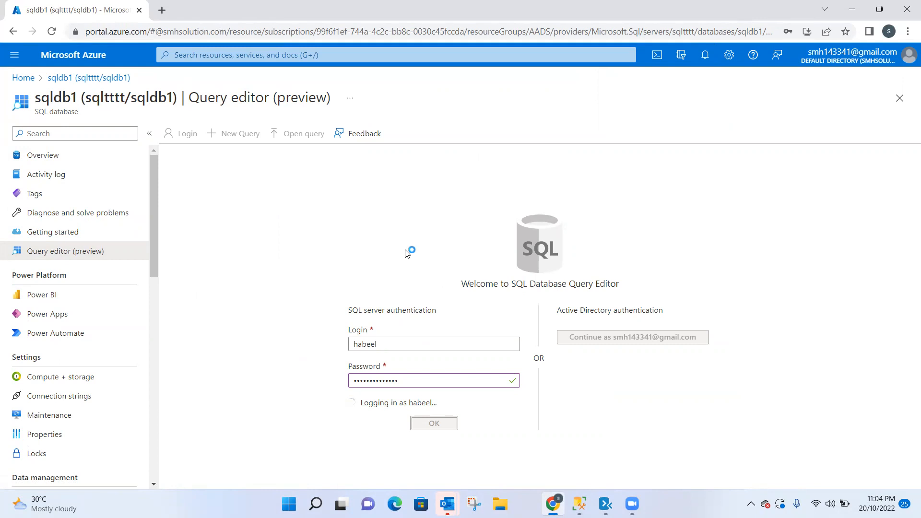
left_click(214, 257)
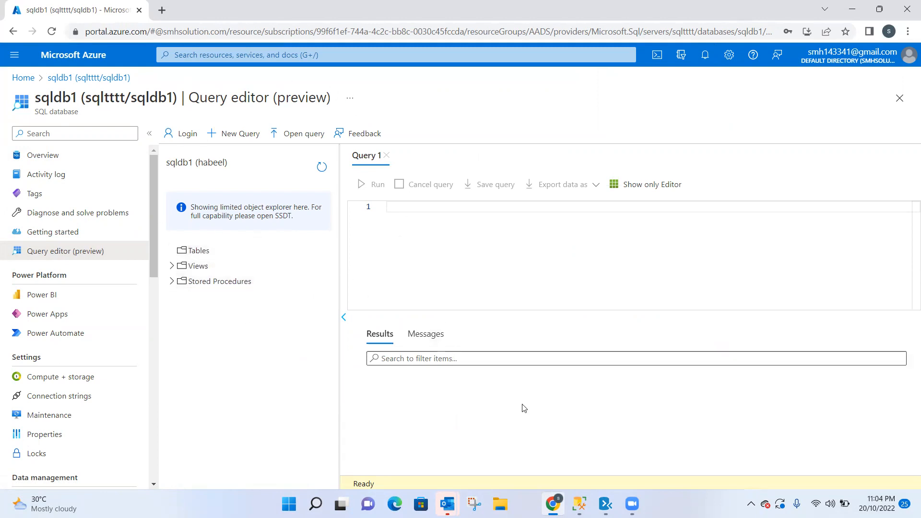
left_click(579, 503)
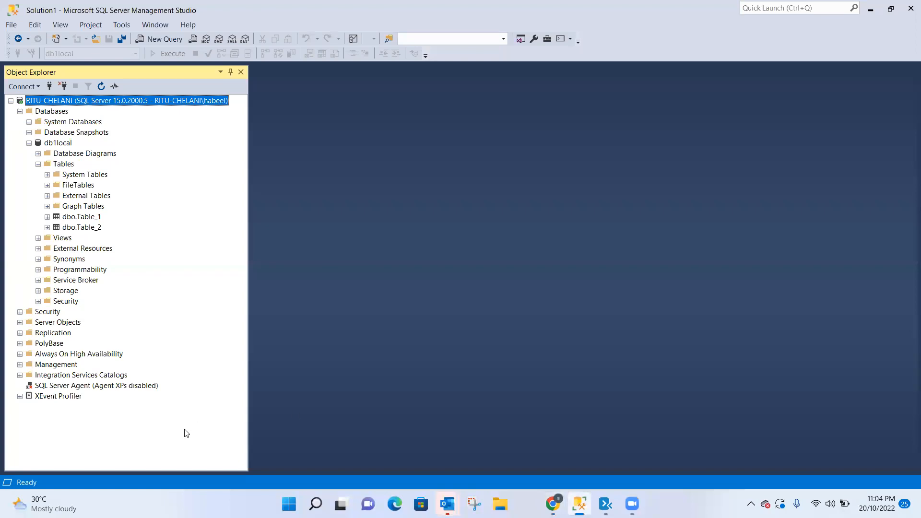
Step: Connect a Database Engine to sqltttt.database.windows.net using the SQL login password
left_click(20, 112)
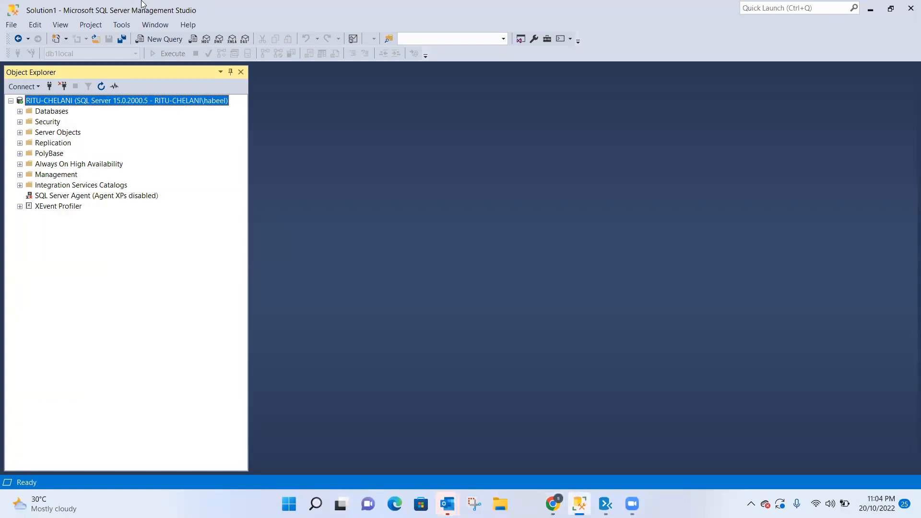
left_click(40, 88)
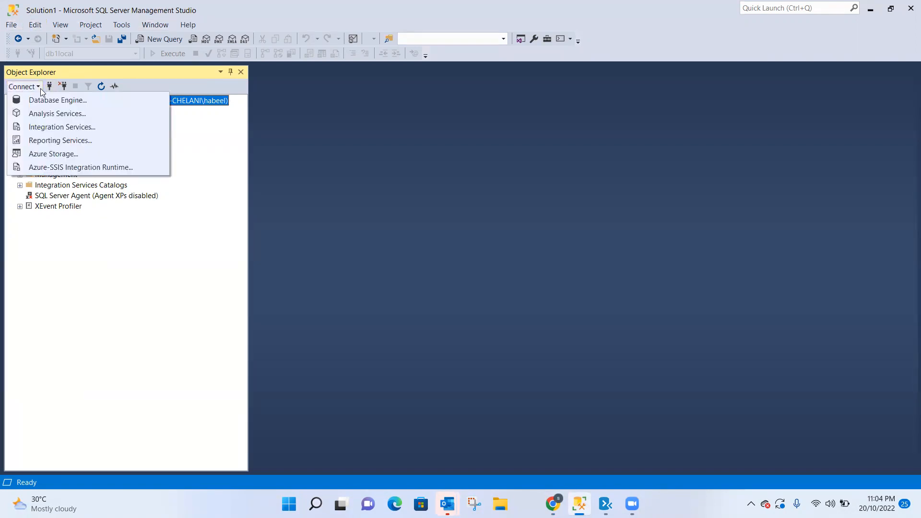
left_click(48, 100)
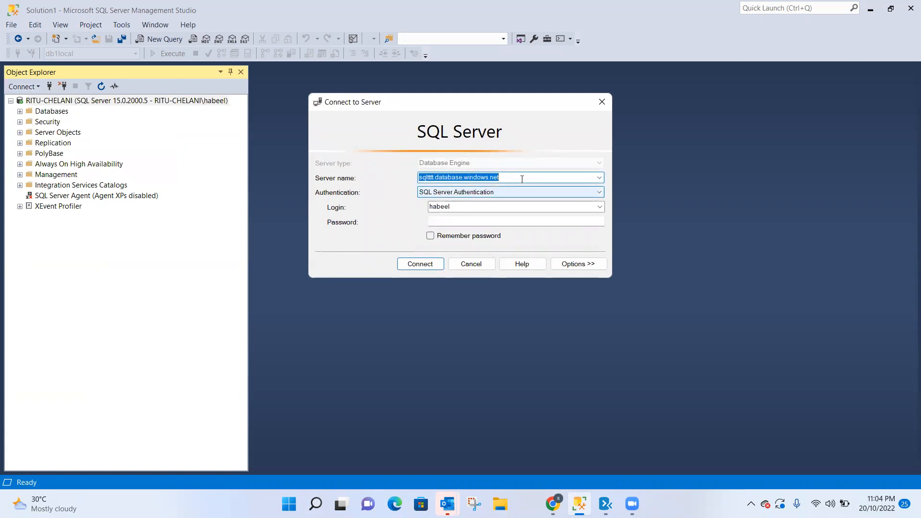
key("BackSpace")
key("ctrl+v")
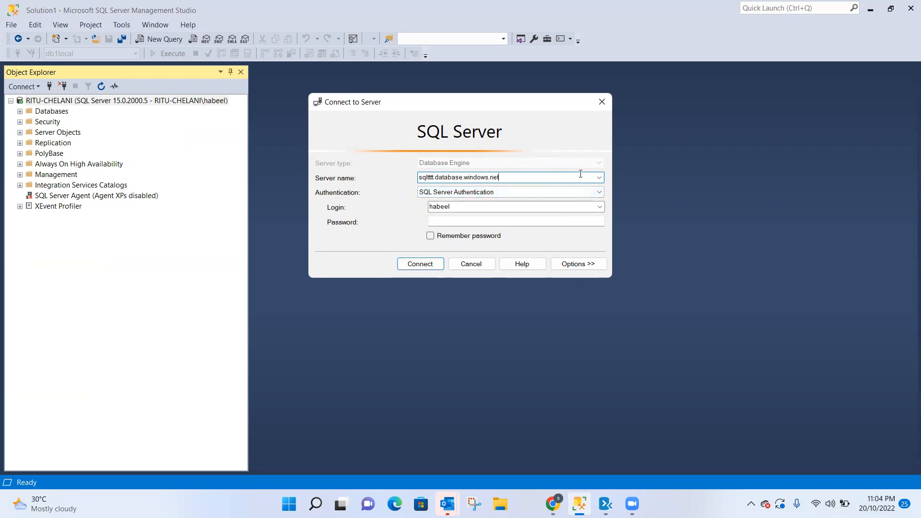
key("BackSpace")
key("BackSpace")
key("BackSpace")
key("BackSpace")
key("BackSpace")
key("BackSpace")
key("BackSpace")
key("BackSpace")
key("BackSpace")
key("BackSpace")
key("BackSpace")
key("BackSpace")
key("BackSpace")
key("BackSpace")
key("BackSpace")
key("BackSpace")
key("BackSpace")
key("BackSpace")
key("BackSpace")
key("BackSpace")
key("ctrl+v")
left_click(473, 222)
type("***********")
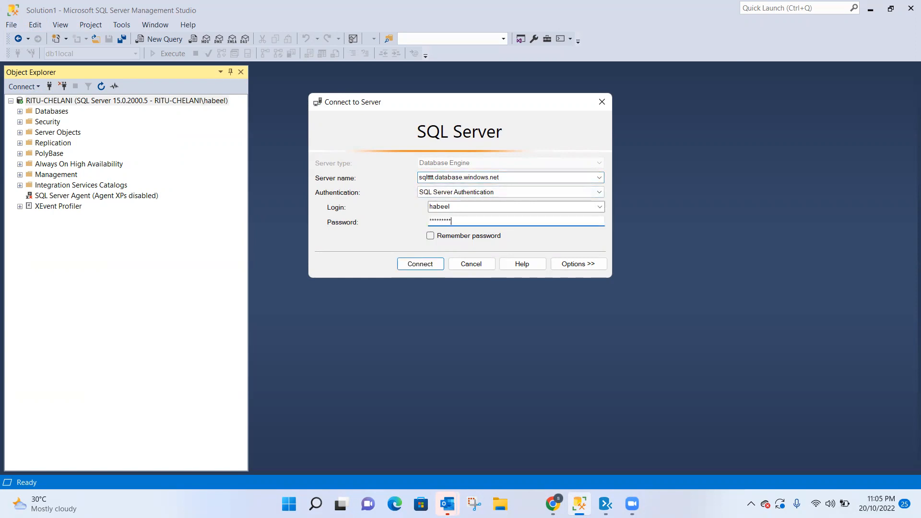
type("***")
left_click(428, 267)
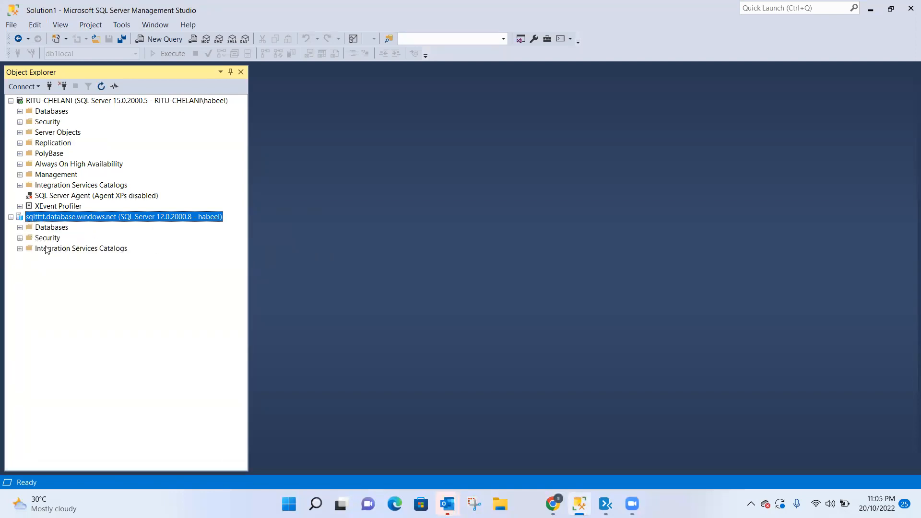
Step: Expand Azure sqldb1's empty Tables folder and local db1local's Table_1 and Table_2
left_click(19, 227)
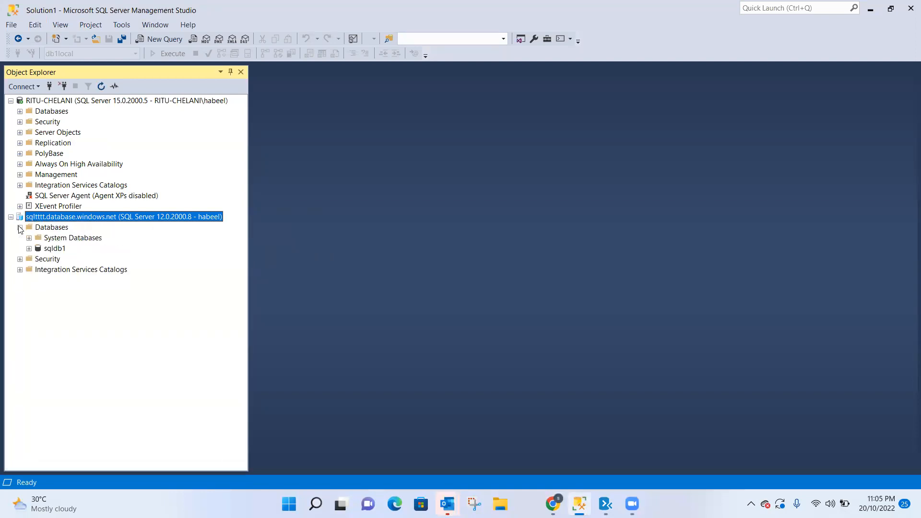
left_click(28, 248)
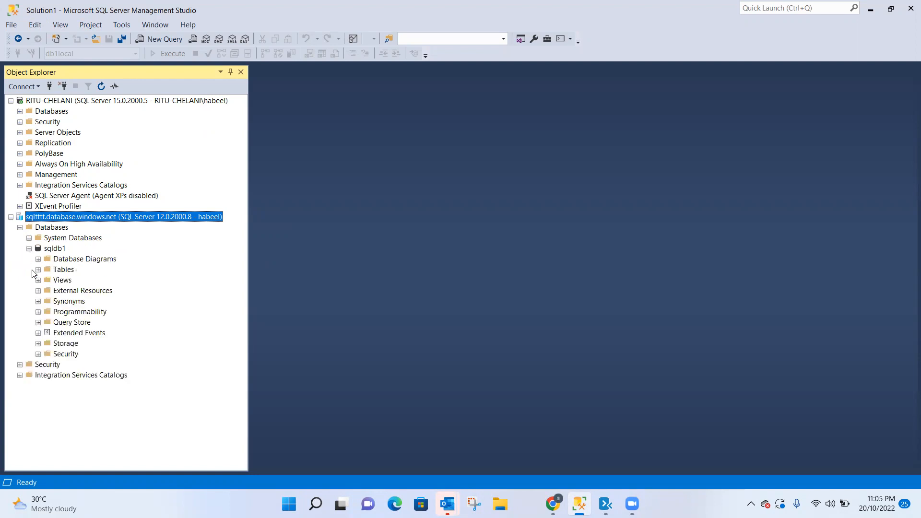
left_click(38, 270)
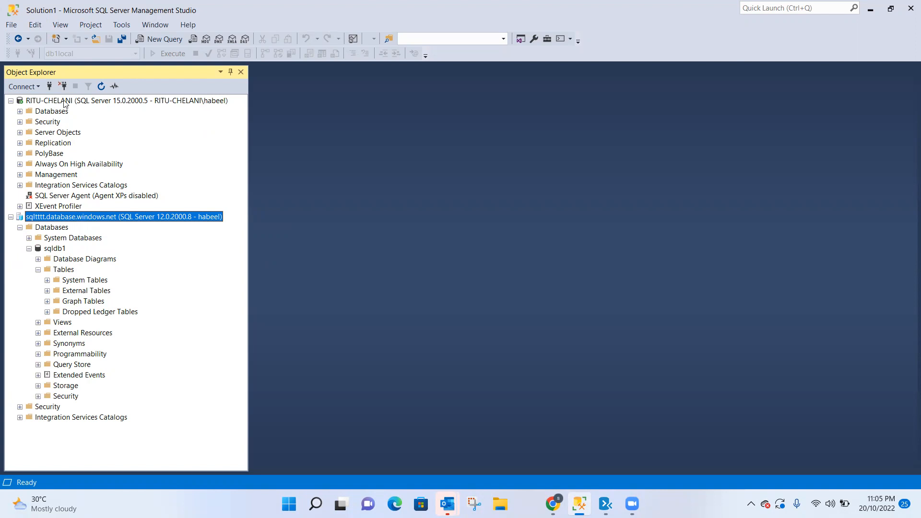
left_click(20, 112)
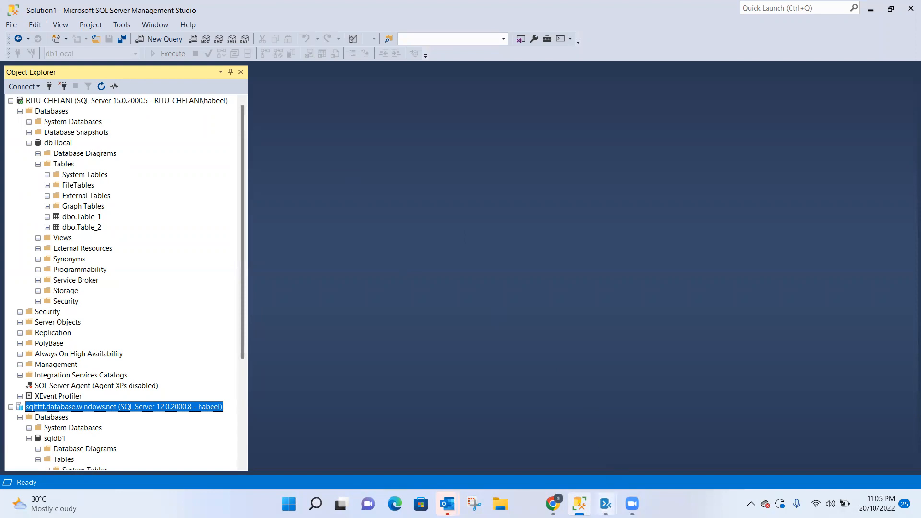
Step: Close the earlier DMA migration window, confirming Yes to discard it
left_click(605, 504)
left_click(551, 456)
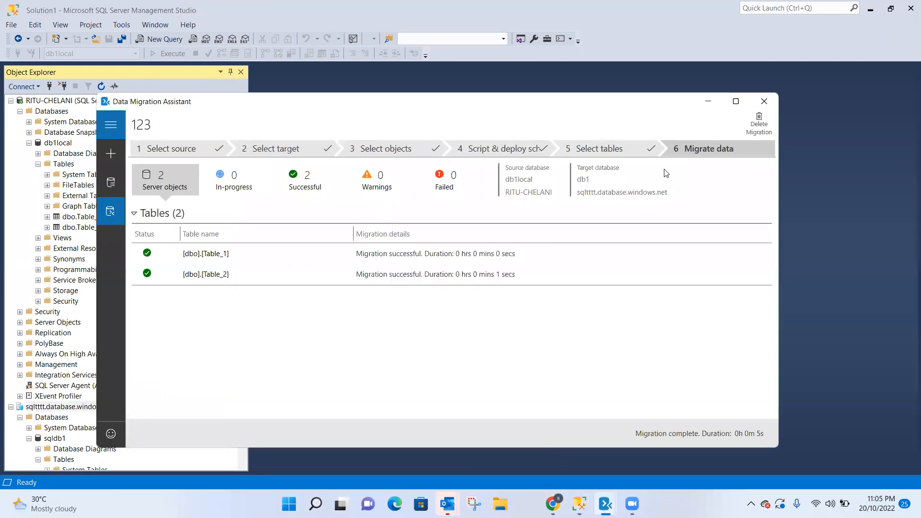
left_click(762, 109)
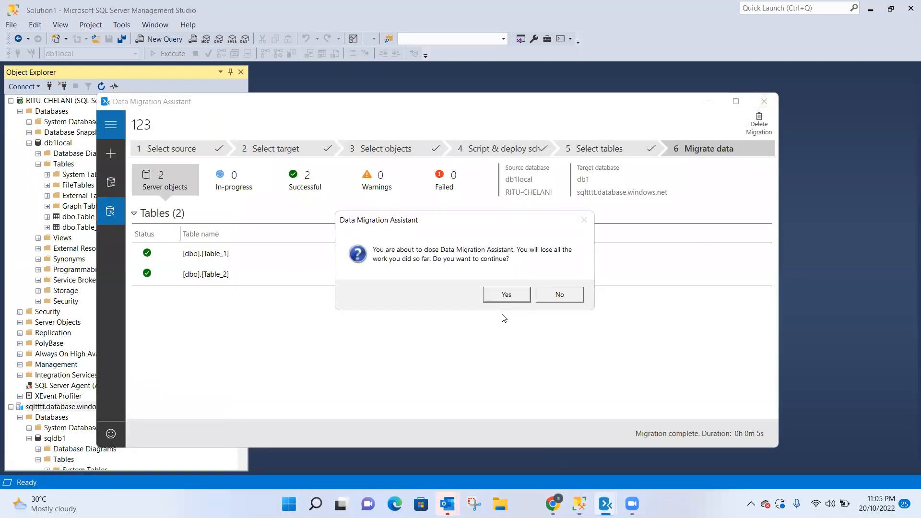
left_click(501, 296)
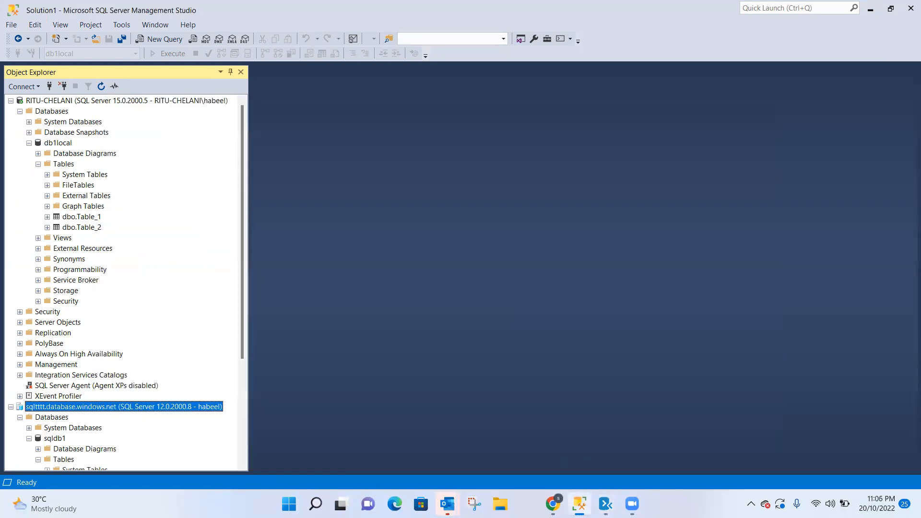
Step: Create a Migration project named sqlmigration and open it
mouse_move(607, 499)
left_click(605, 449)
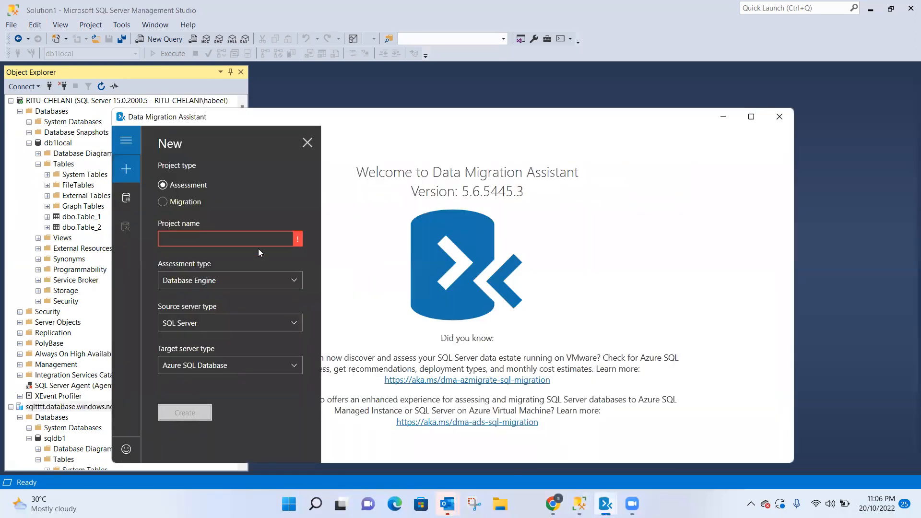
left_click(188, 201)
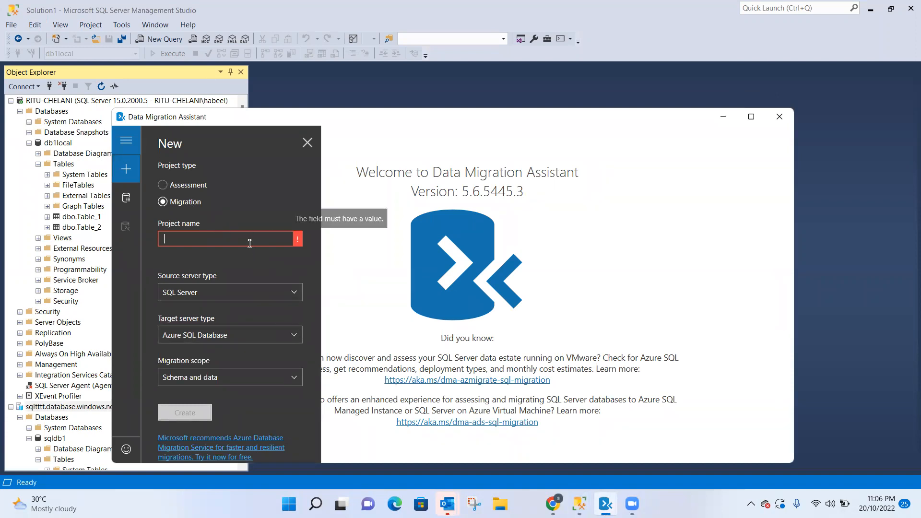
type("sqlm")
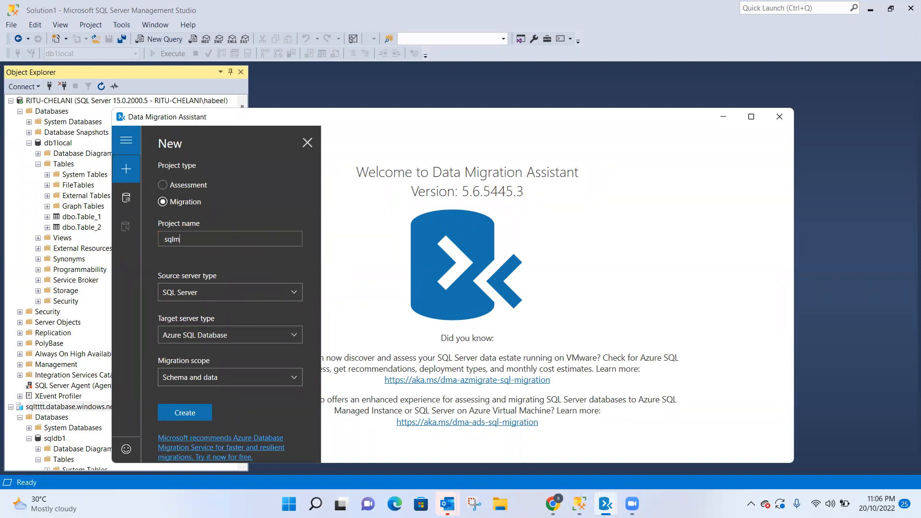
type("igration")
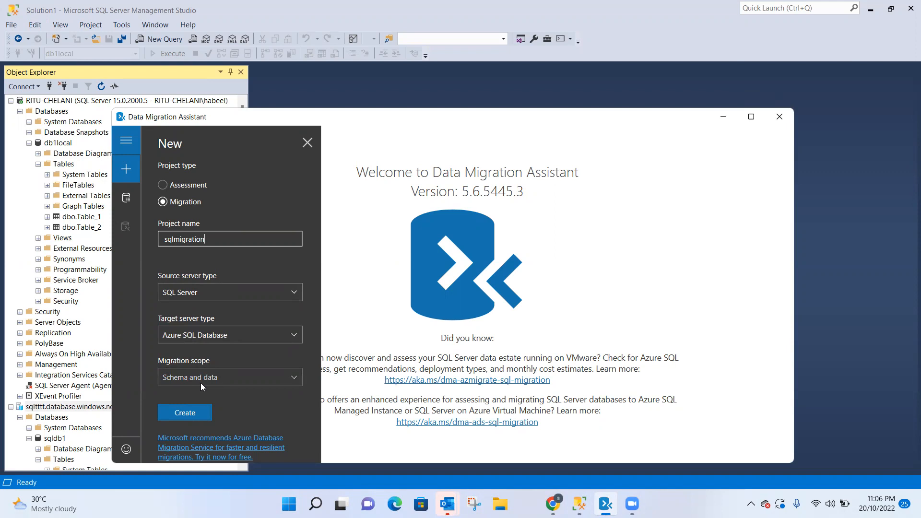
left_click(190, 413)
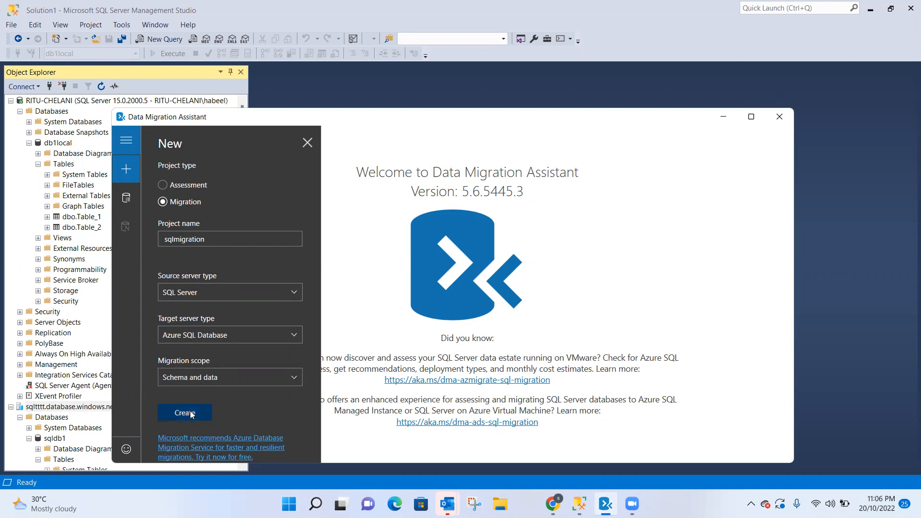
left_click(190, 411)
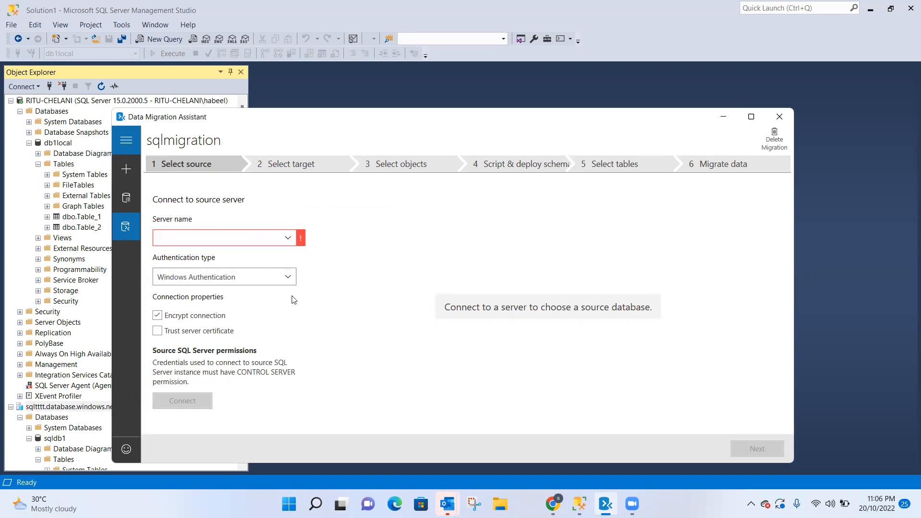
Step: Connect to the local RIT server and select db1local as the migration source database
left_click(192, 237)
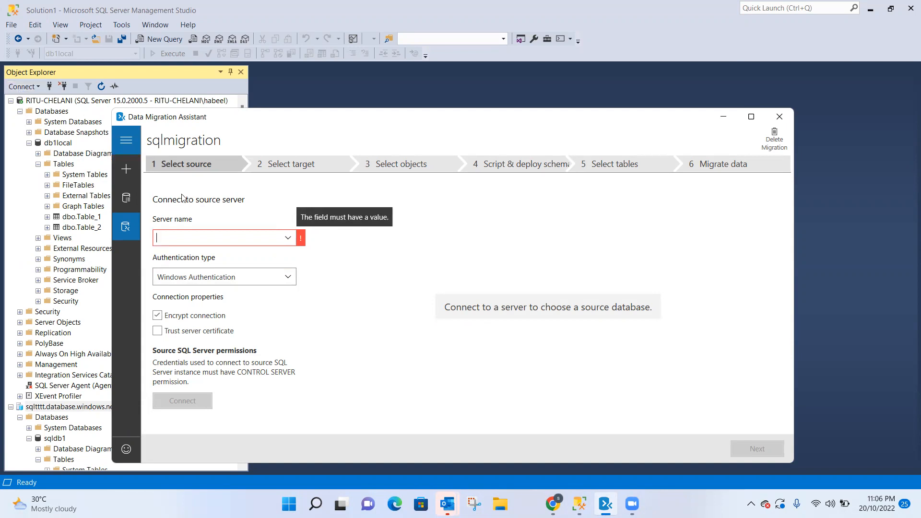
type("RITU-CHELANI")
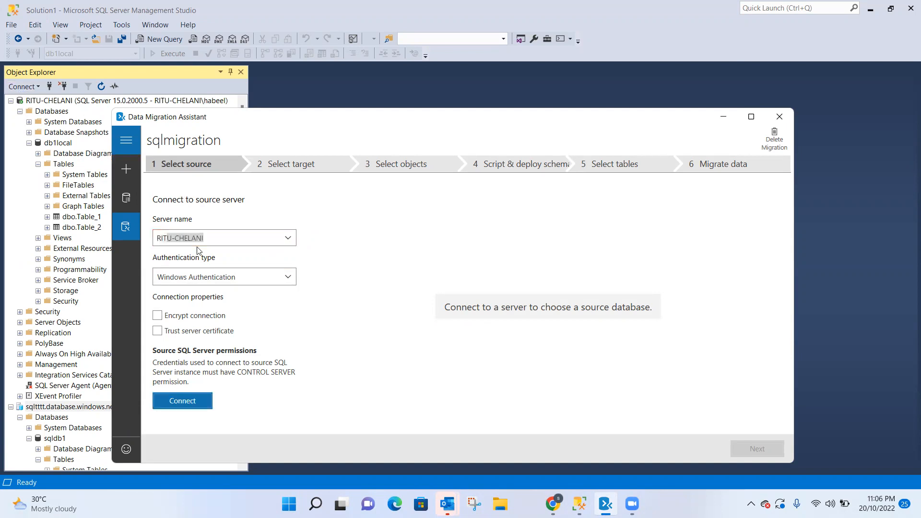
left_click(232, 237)
left_click(201, 398)
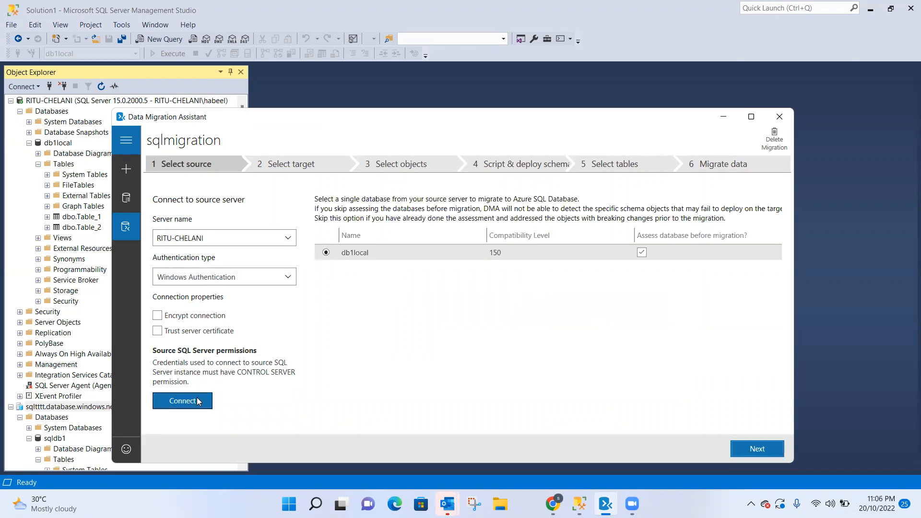
left_click(347, 253)
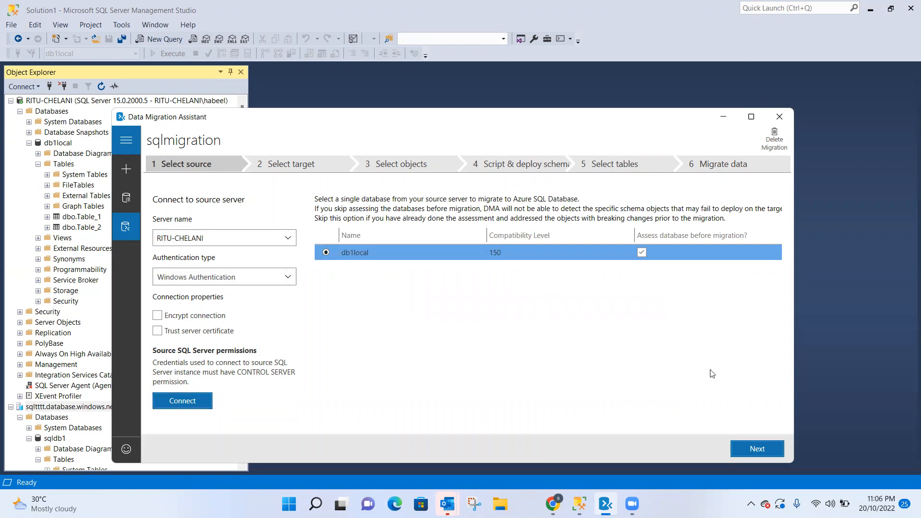
left_click(762, 448)
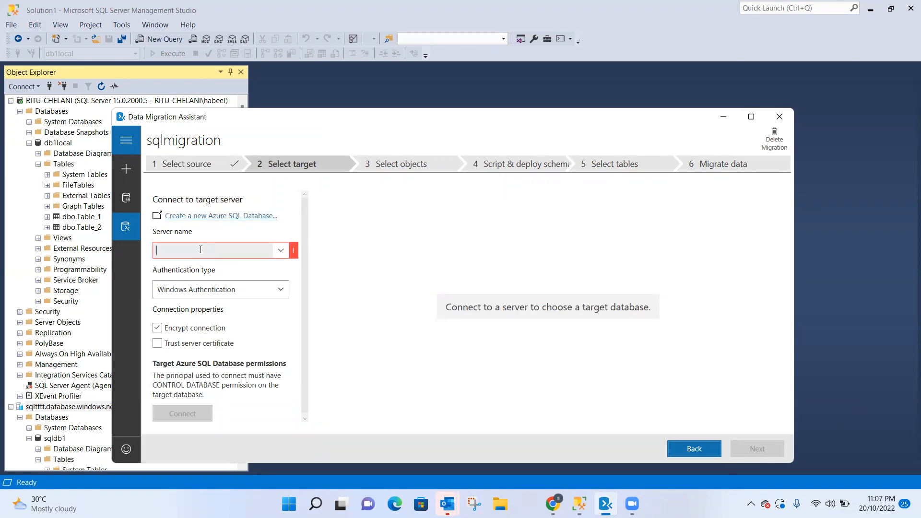
Step: Connect to target server sqltttt.database.windows.net using SQL authentication and the login password
type("sqltttt.database.windows.net")
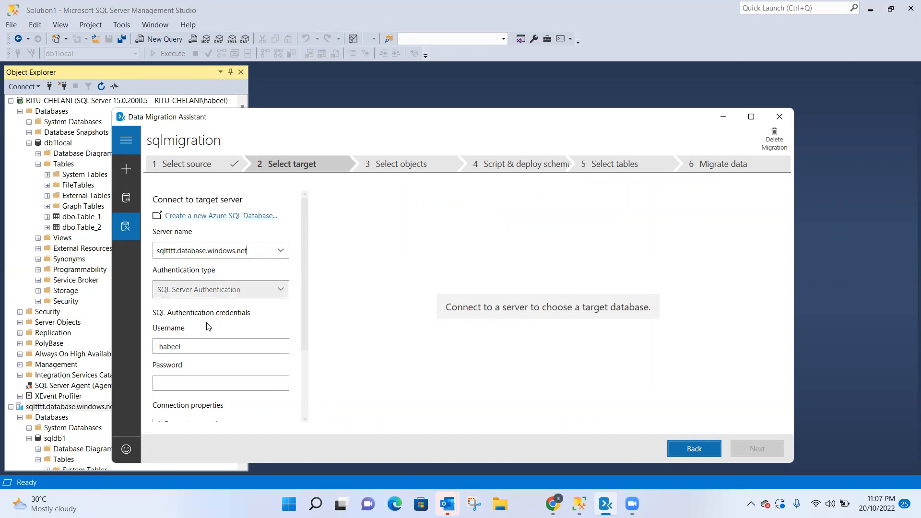
type("••••")
key("BackSpace")
key("BackSpace")
key("BackSpace")
key("BackSpace")
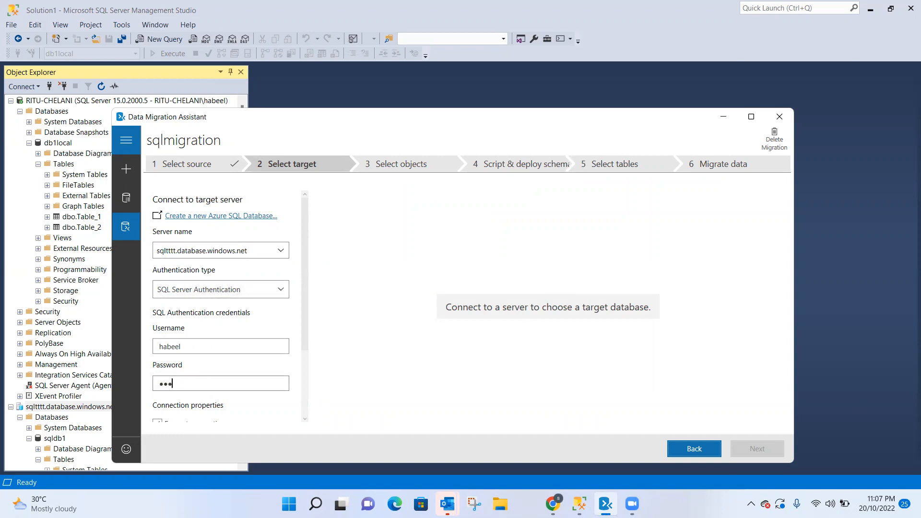
type("••••••••••••••")
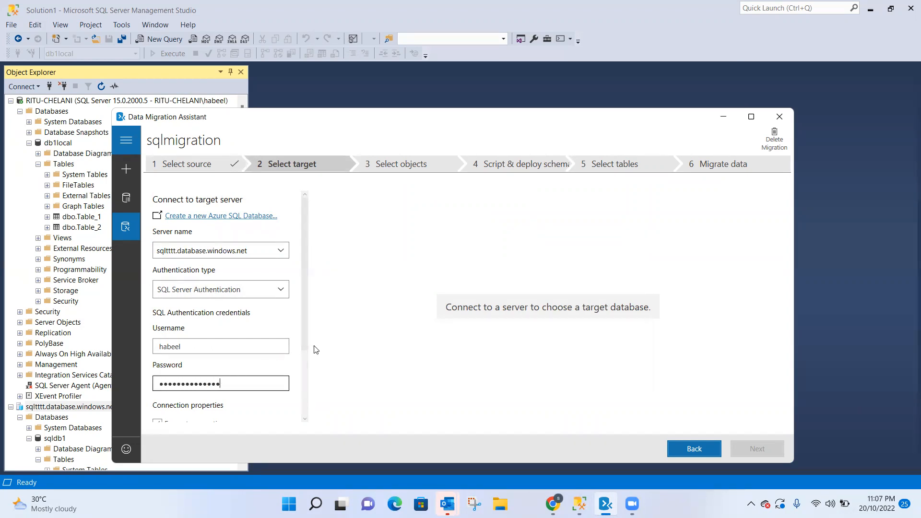
left_click_drag(304, 337, 305, 446)
left_click(196, 415)
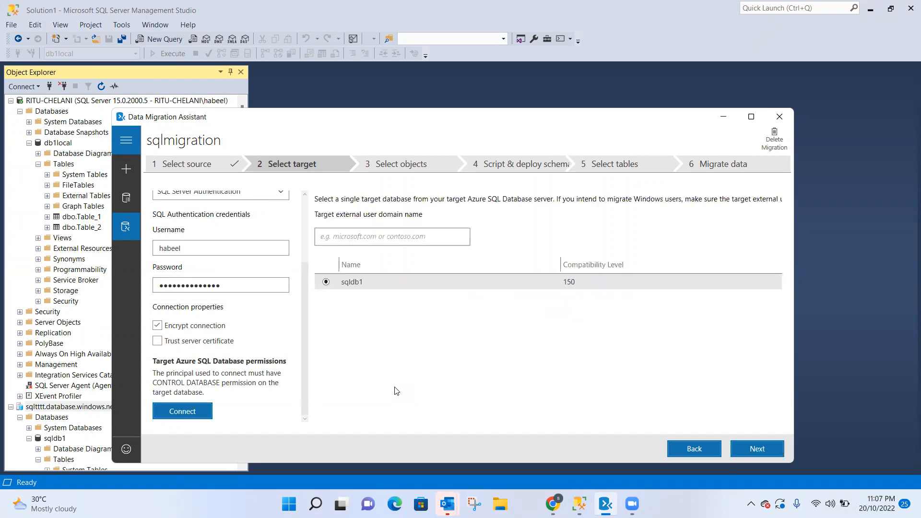
Step: Choose sqldb1 as the target database and continue to object selection
left_click(379, 282)
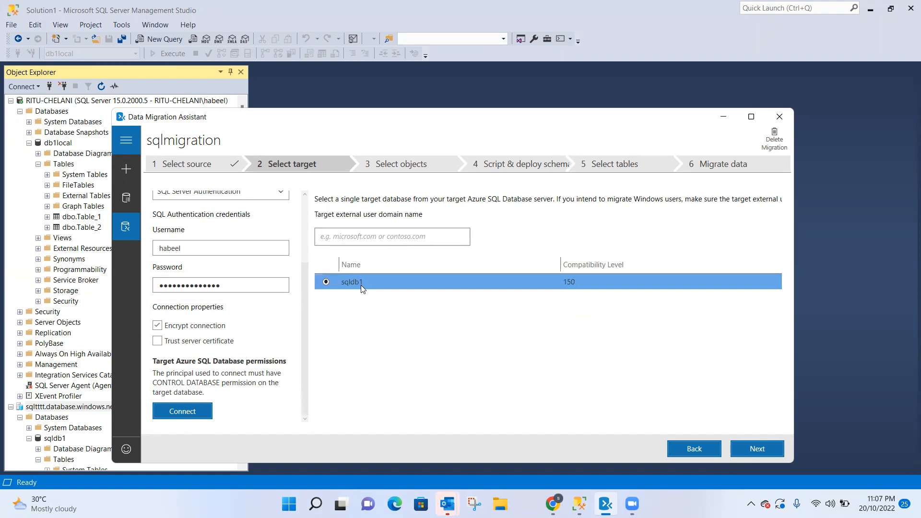
left_click(360, 242)
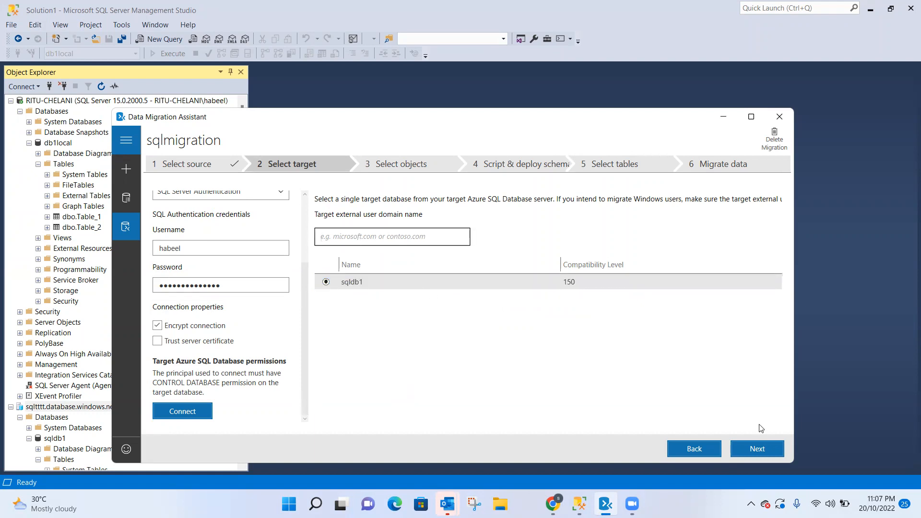
left_click(758, 449)
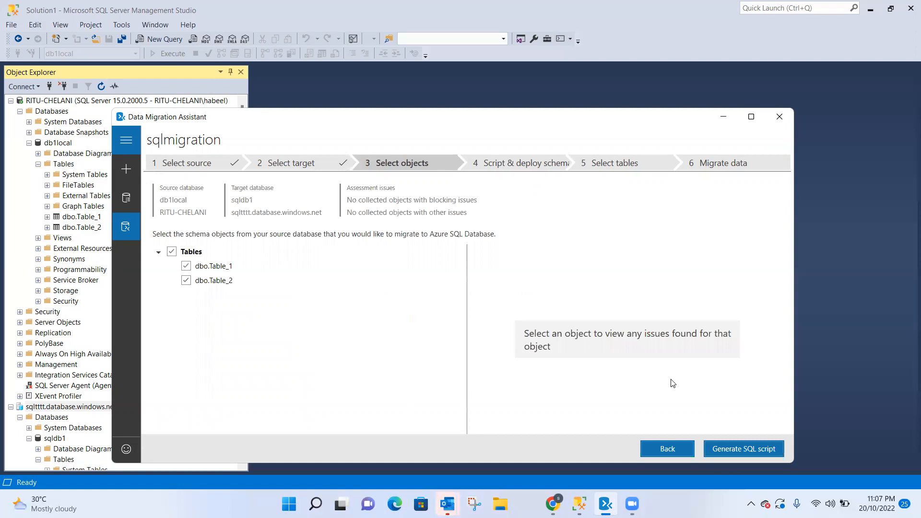
Step: Generate and deploy the Table_1 and Table_2 schema to sqldb1, then migrate their data
left_click(739, 450)
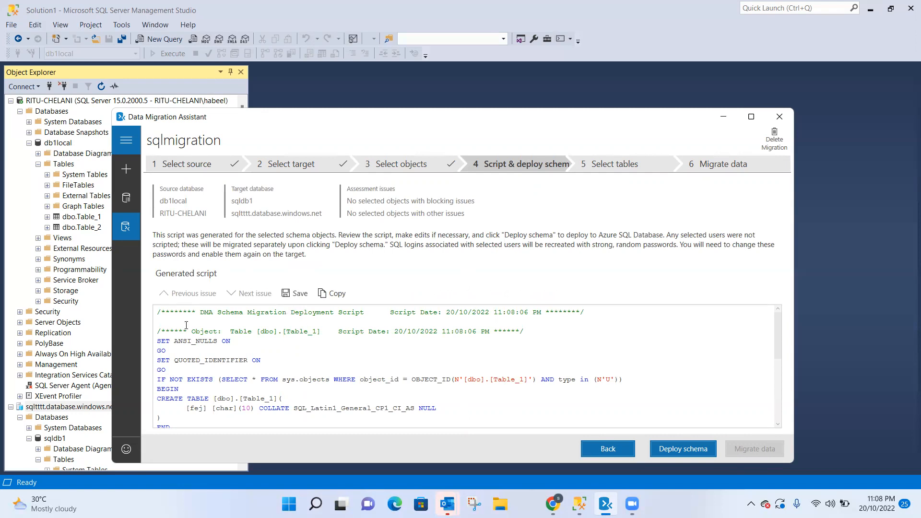
left_click(688, 449)
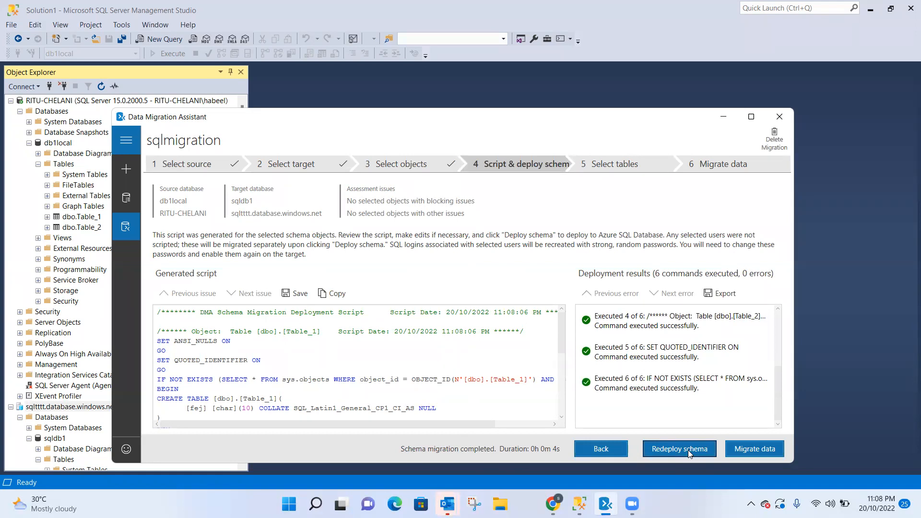
left_click(749, 451)
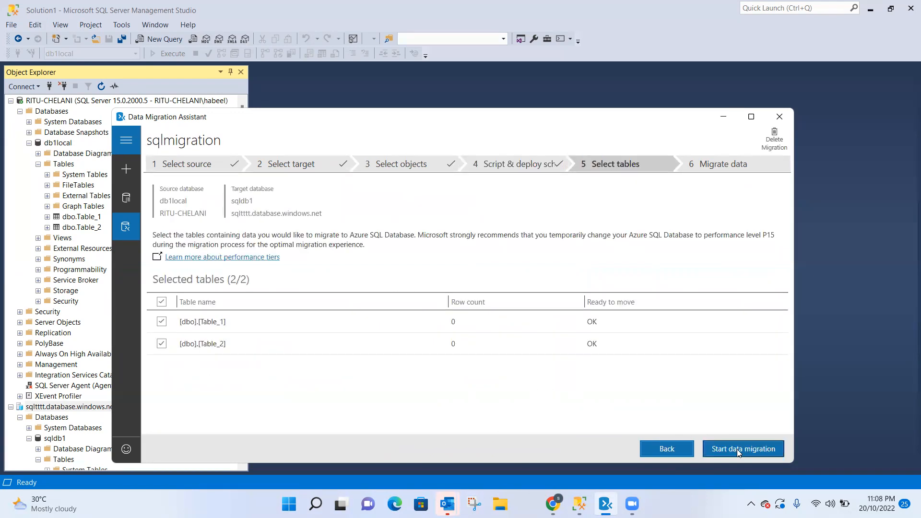
left_click(738, 453)
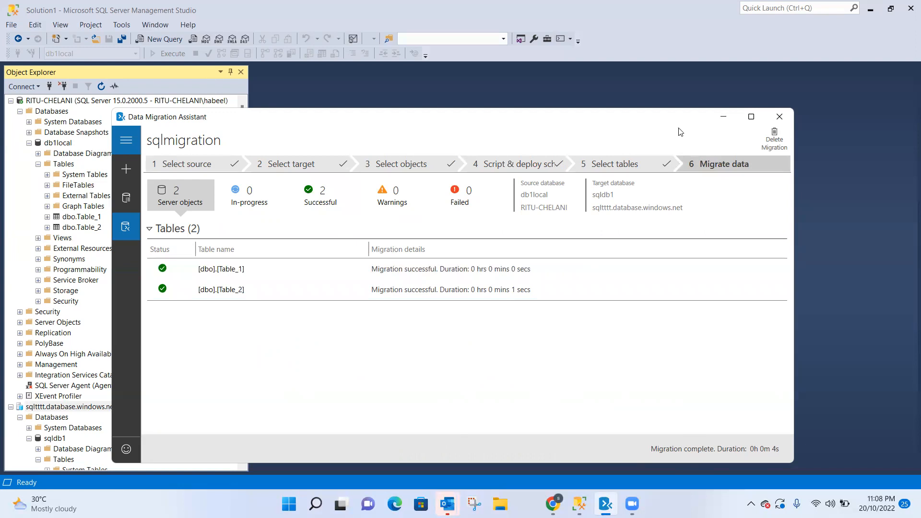
left_click(723, 116)
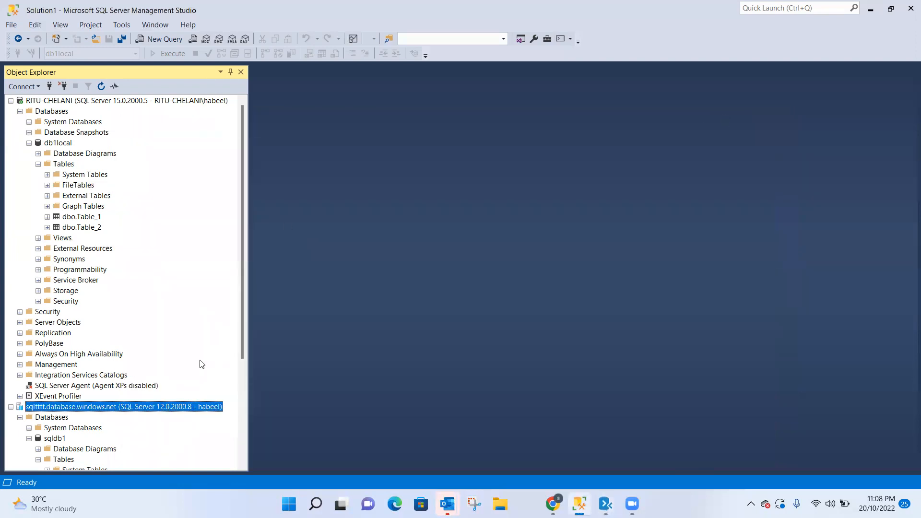
Step: Refresh the sqltttt Azure server connection in Object Explorer
left_click_drag(241, 364, 246, 461)
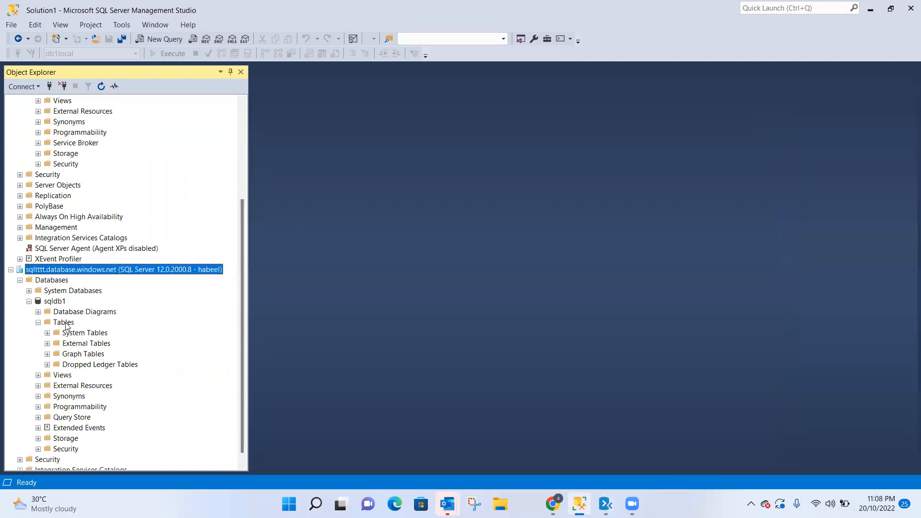
left_click(10, 269)
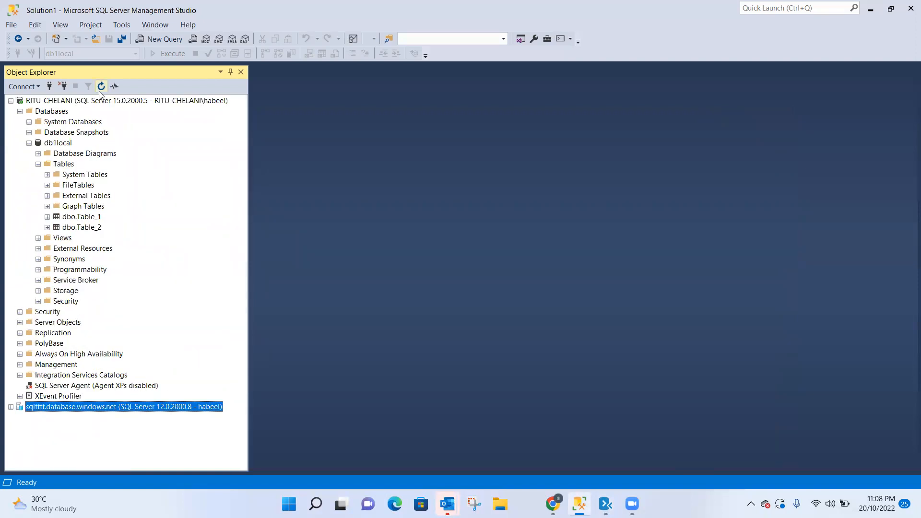
right_click(38, 409)
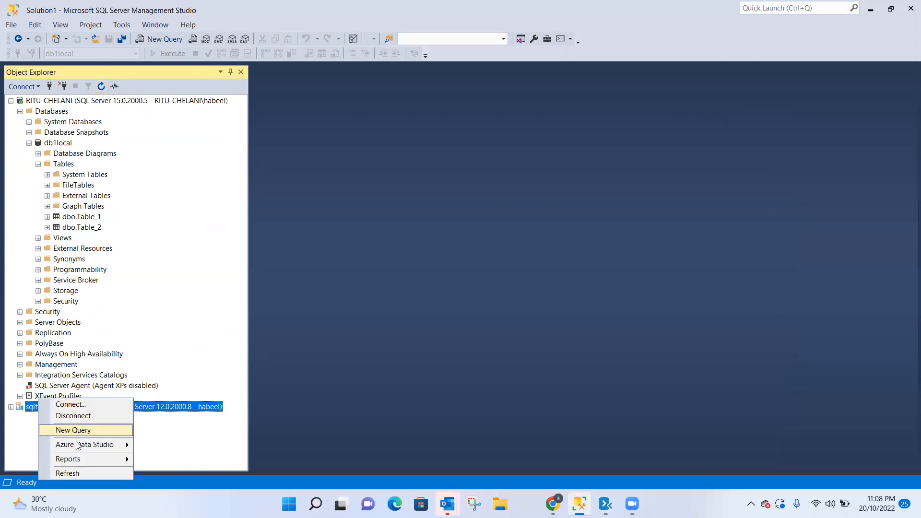
left_click(67, 473)
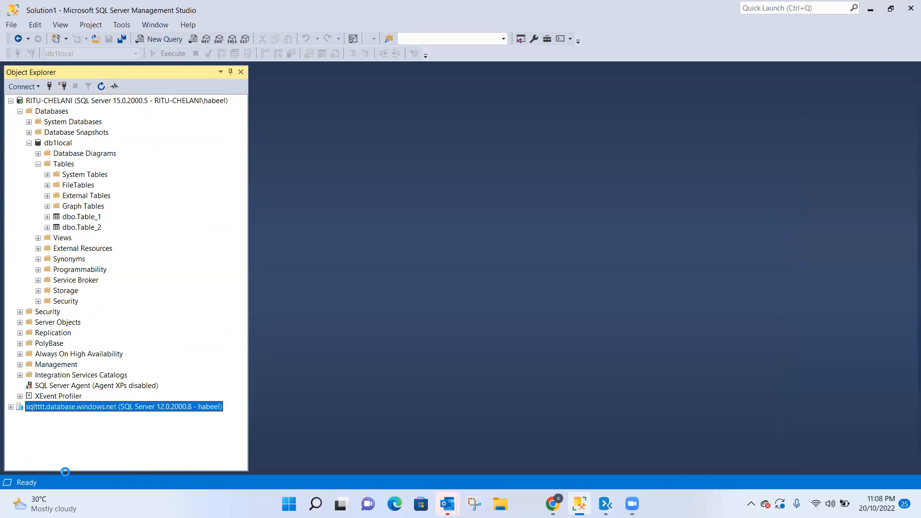
Step: Expand Databases > sqldb1 > Tables to show dbo.Table_1 and dbo.Table_2
left_click(10, 407)
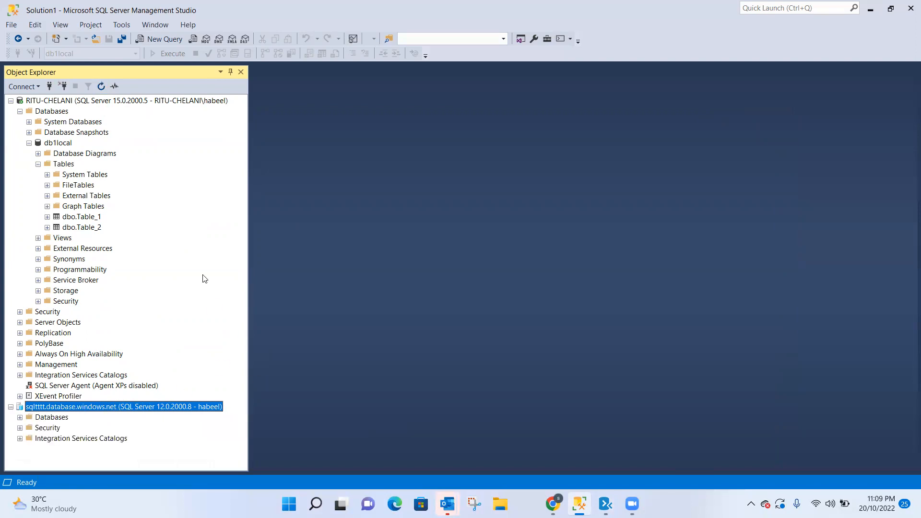
left_click(20, 417)
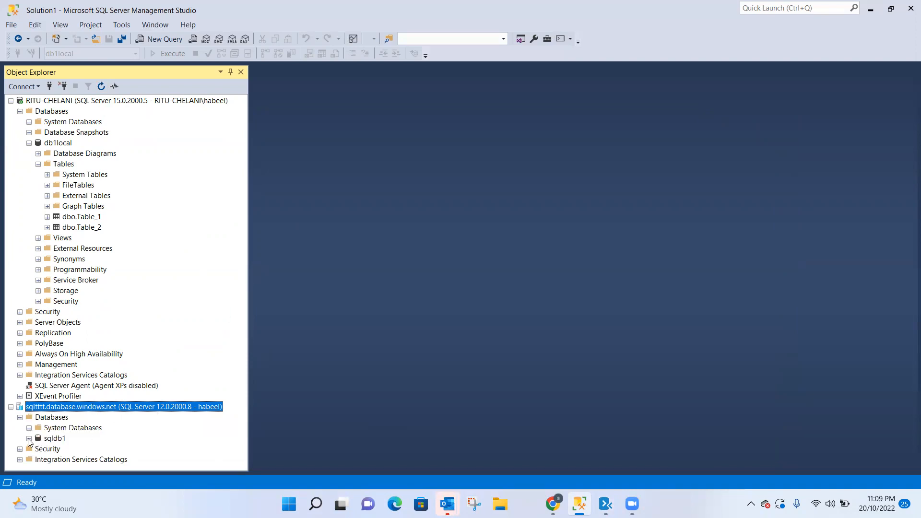
left_click(29, 438)
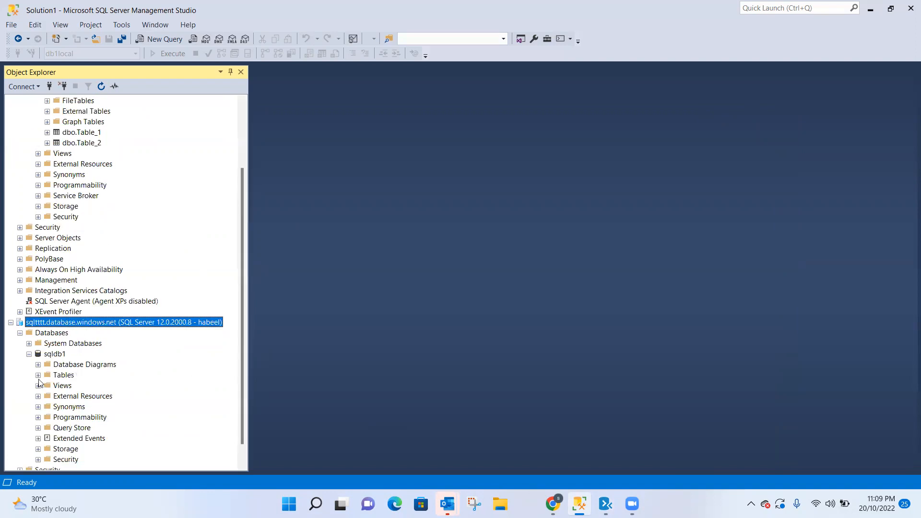
left_click(38, 375)
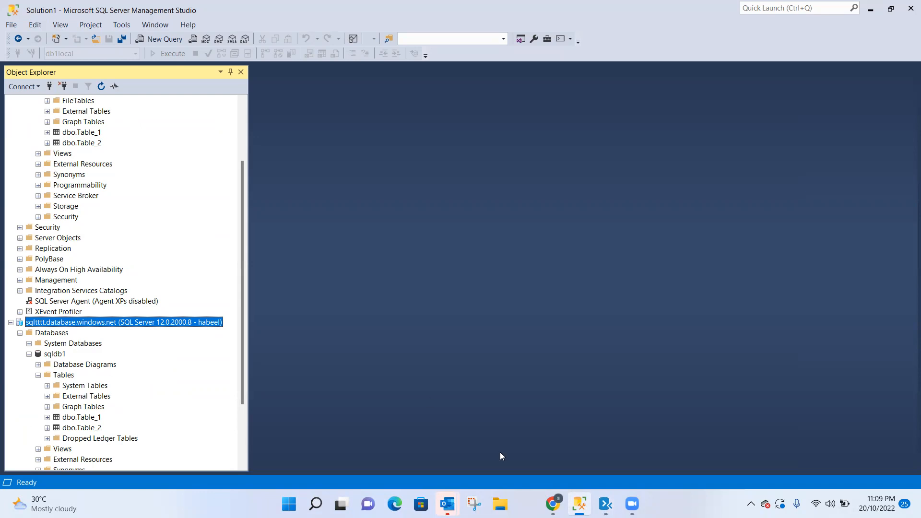
left_click(553, 504)
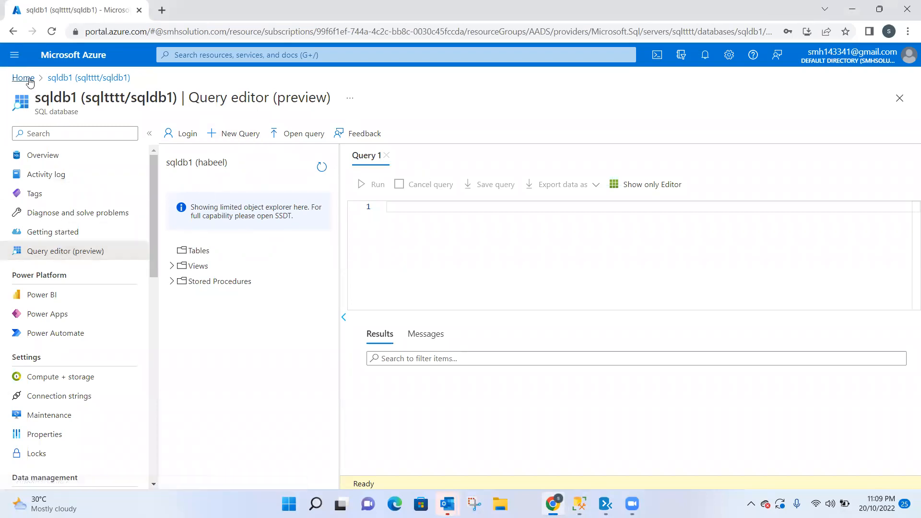
Step: Navigate from Home through SQL databases to sqldb1's Query editor, discarding unsaved edits
left_click(51, 79)
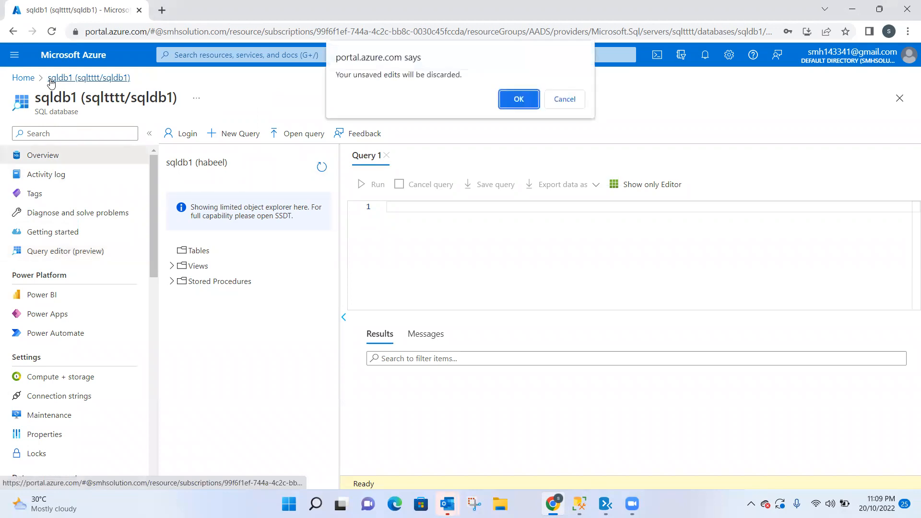
key("Return")
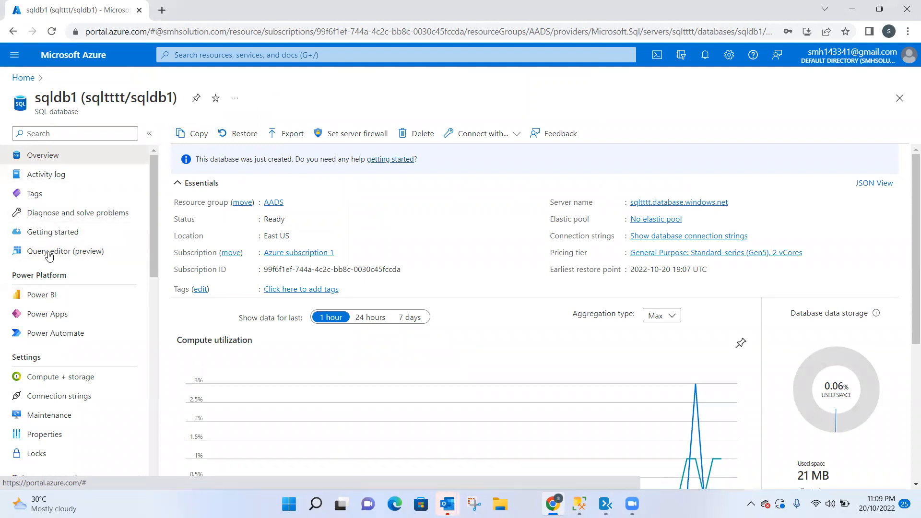
left_click(23, 77)
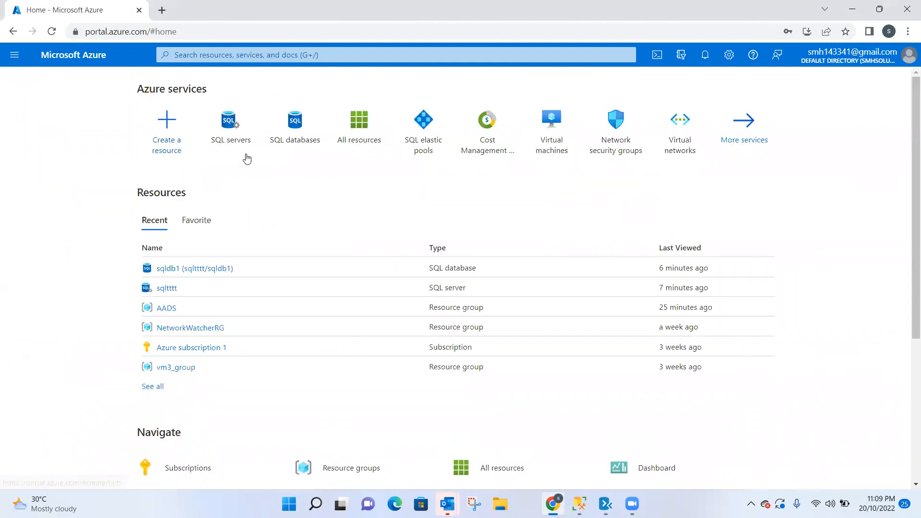
left_click(294, 124)
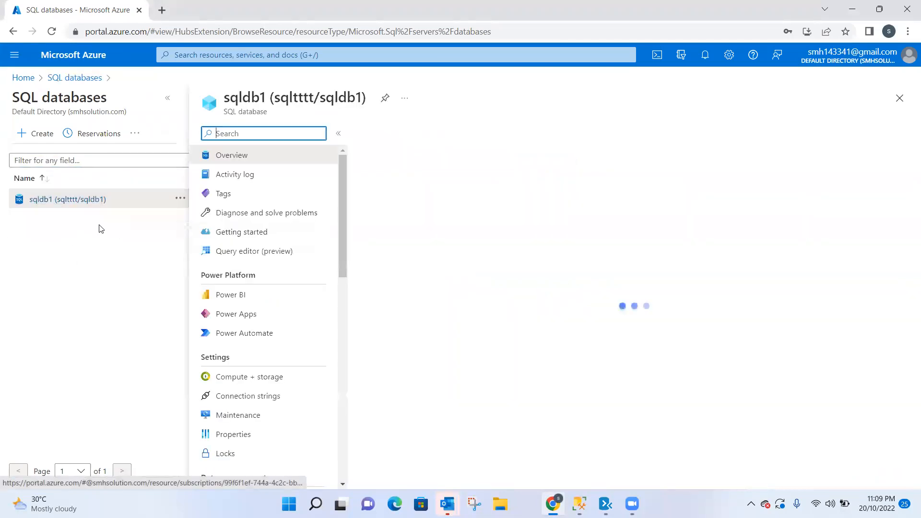
left_click(241, 253)
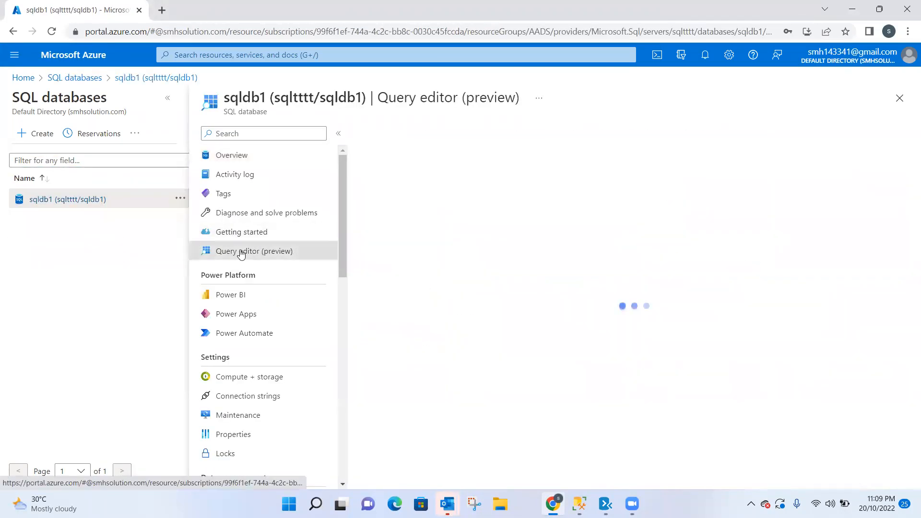
Step: Sign in with the SQL login password and expand Tables to list dbo.Table_1 and dbo.Table_2
left_click(477, 375)
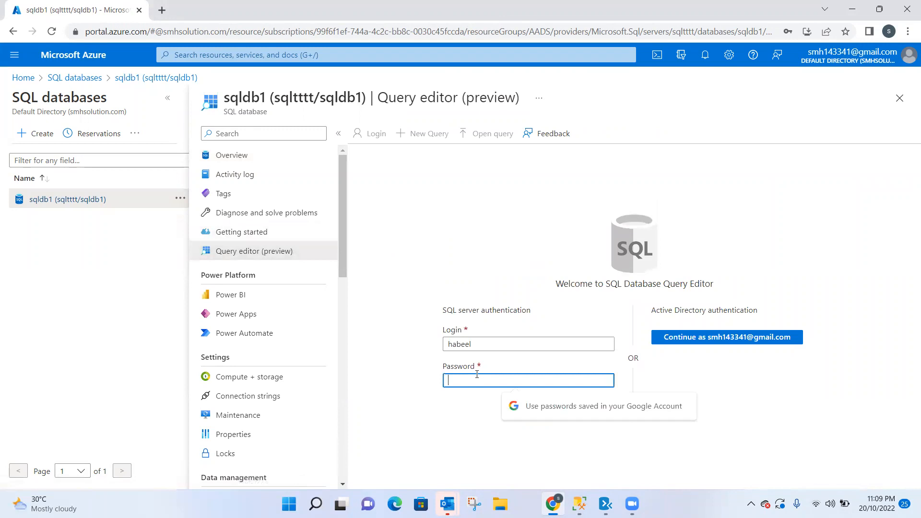
type("*********")
left_click(529, 414)
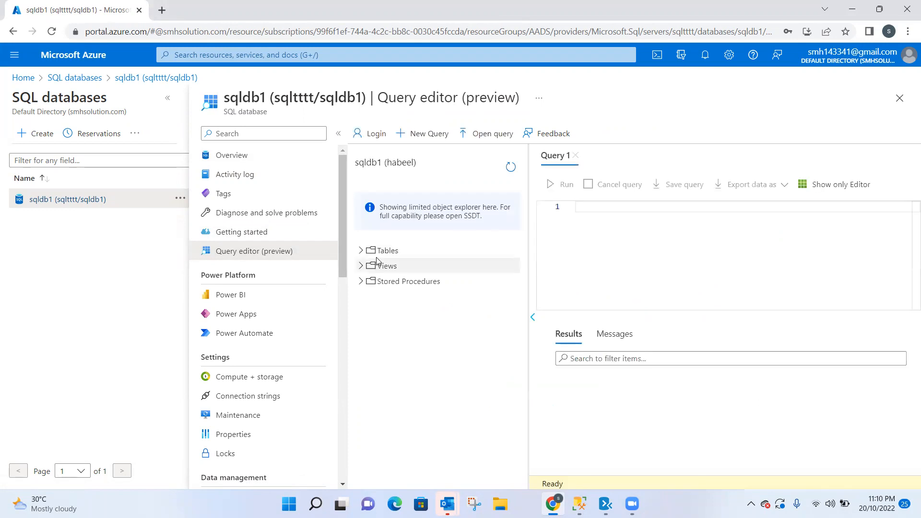
left_click(362, 250)
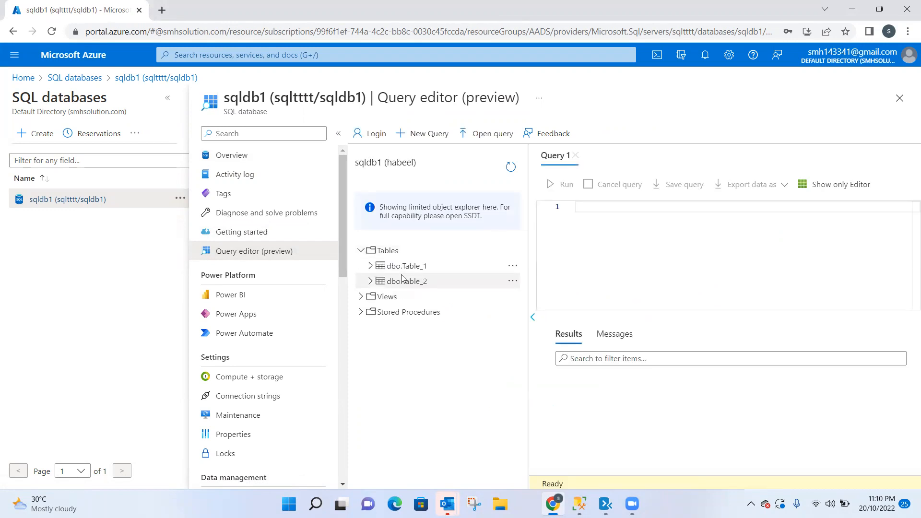